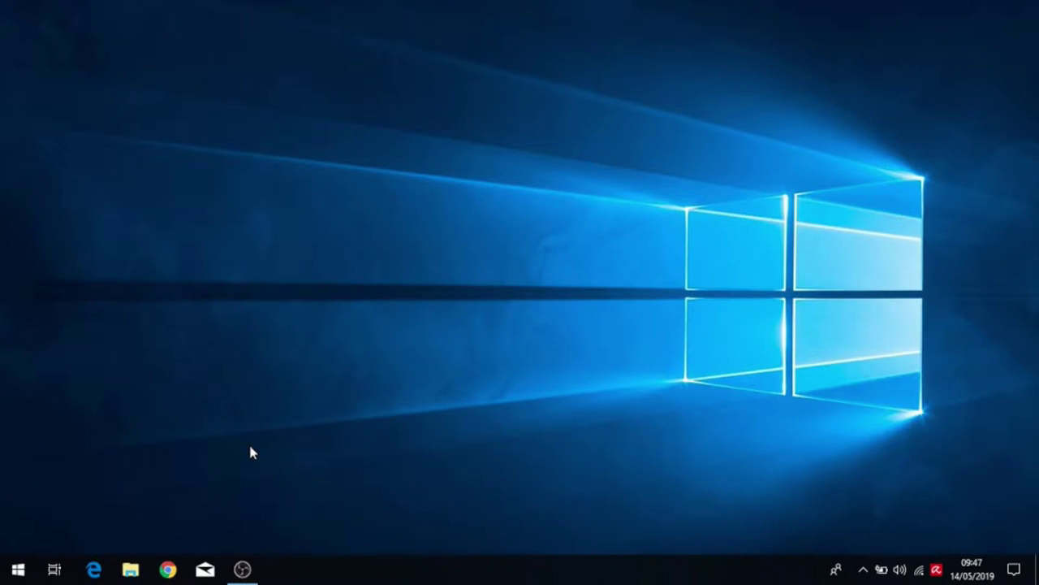
left_click(170, 572)
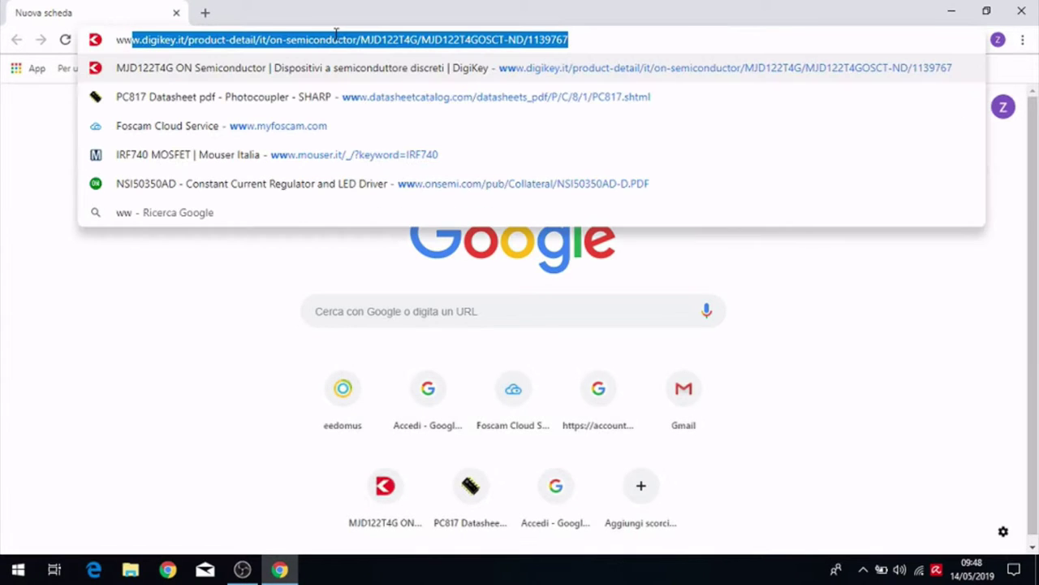
type("y")
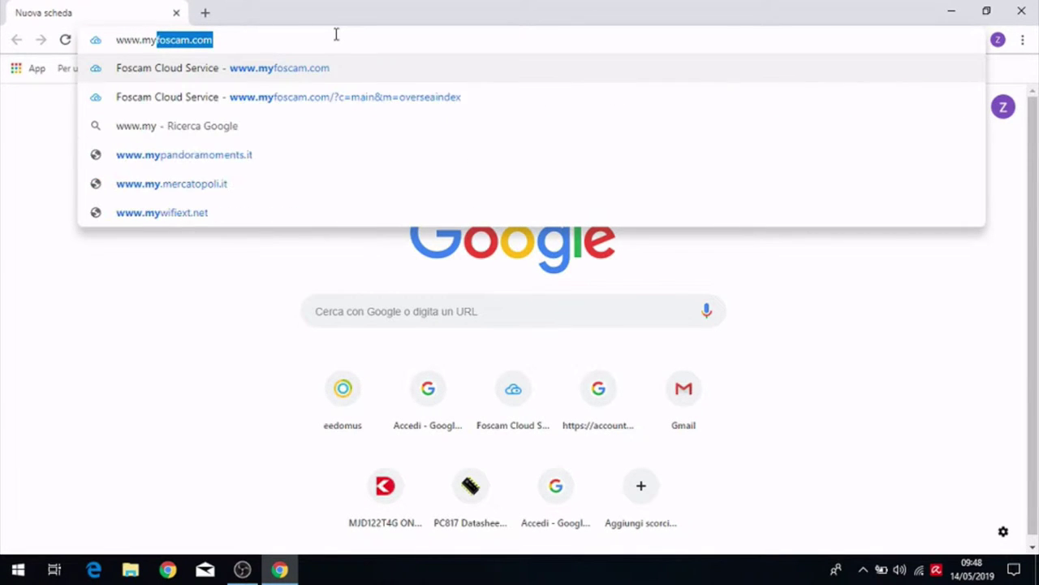
type("foscam")
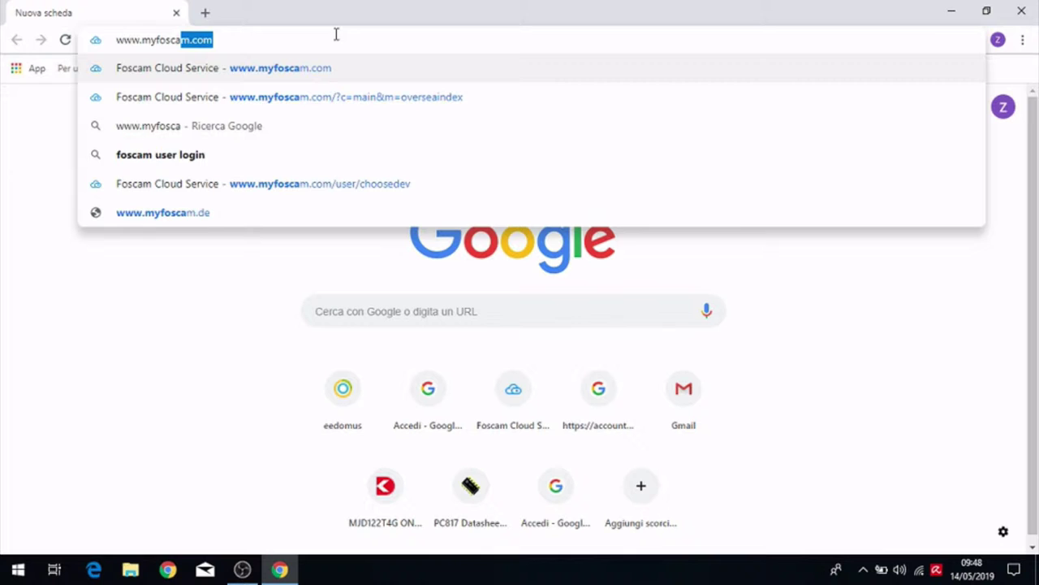
type(".com")
key("Return")
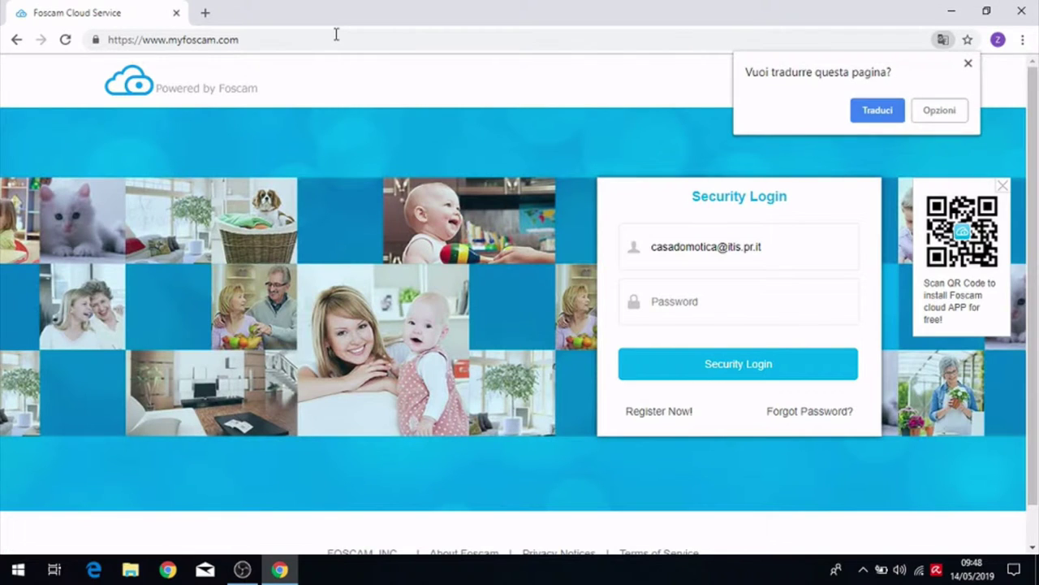
Log in to Foscam Cloud Service with the account password, dismissing translate and save-password prompts.
left_click(966, 63)
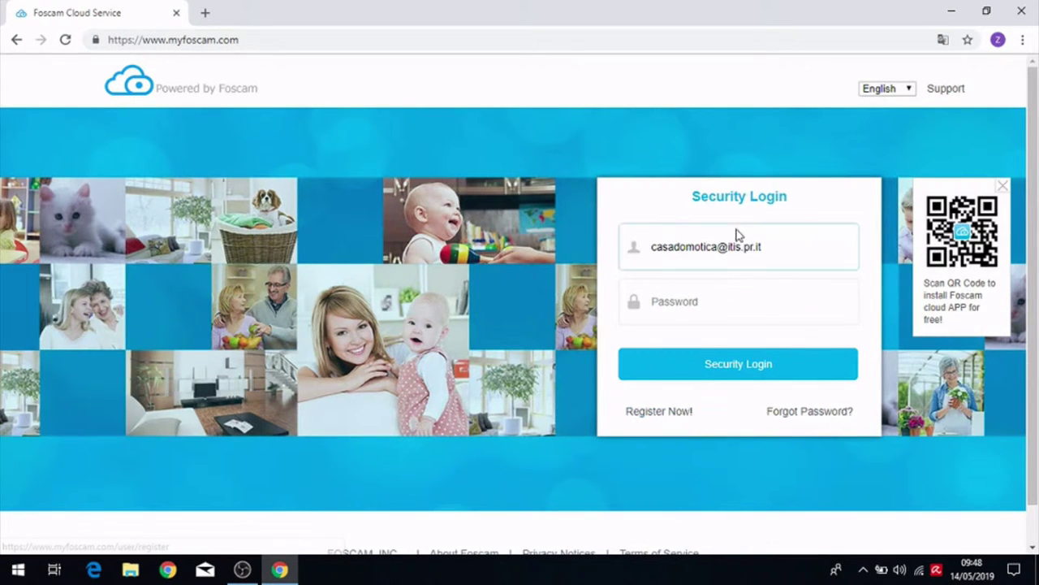
left_click(689, 312)
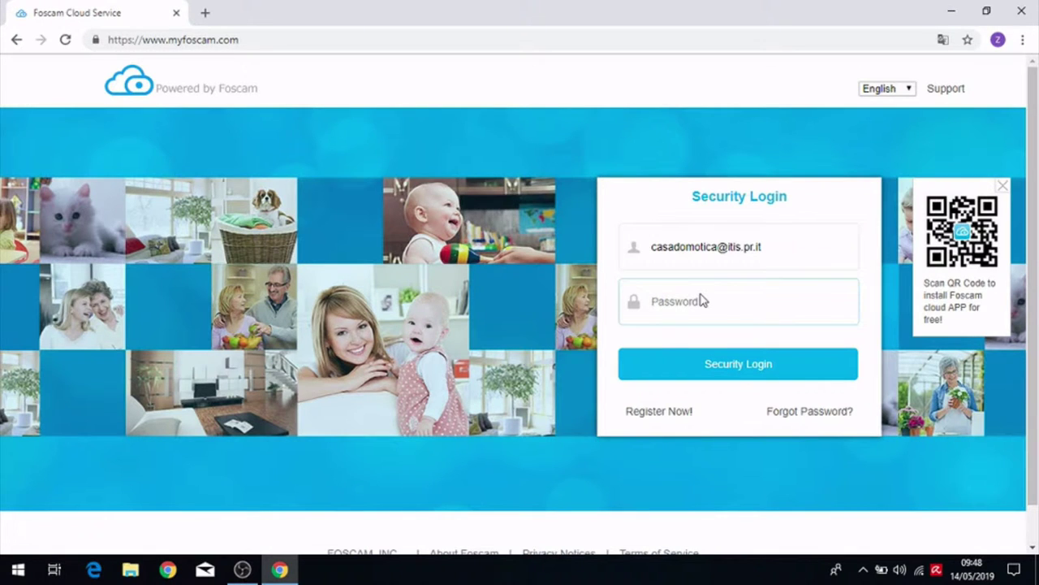
type("a")
left_click(724, 364)
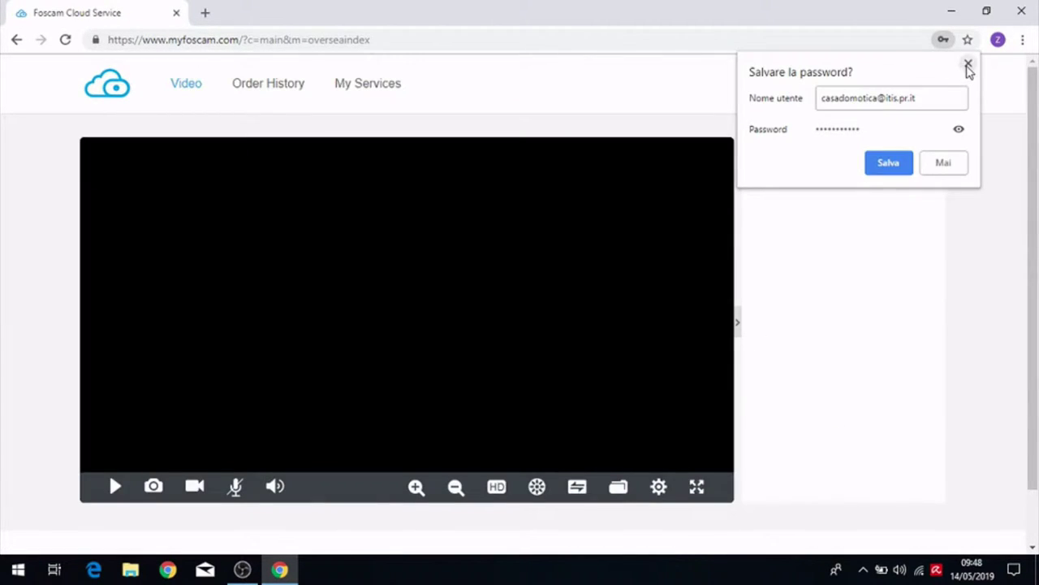
left_click(967, 65)
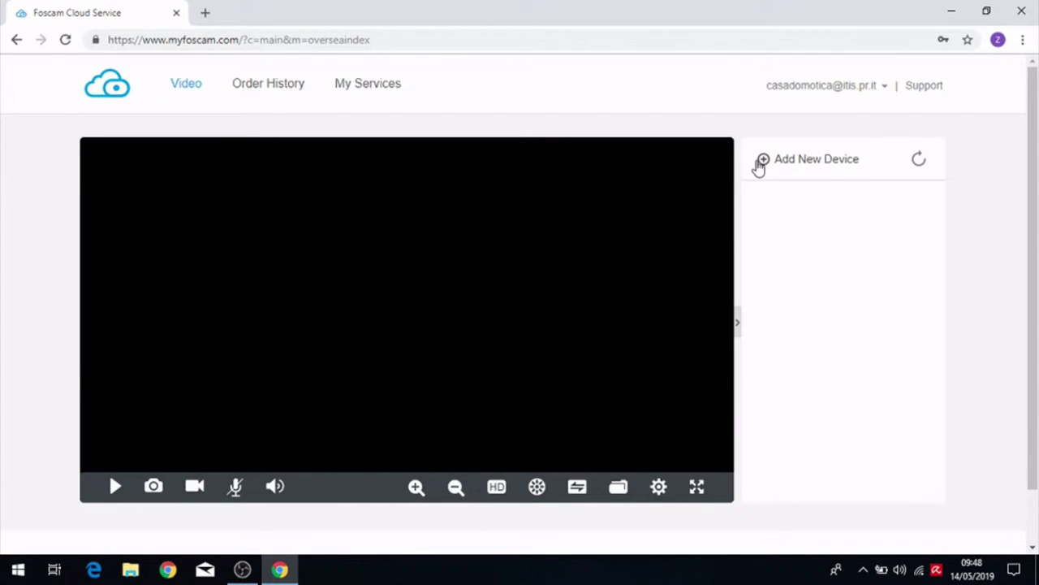
Start adding a Network Camera and select the FI9828P found in the LAN scan.
left_click(759, 165)
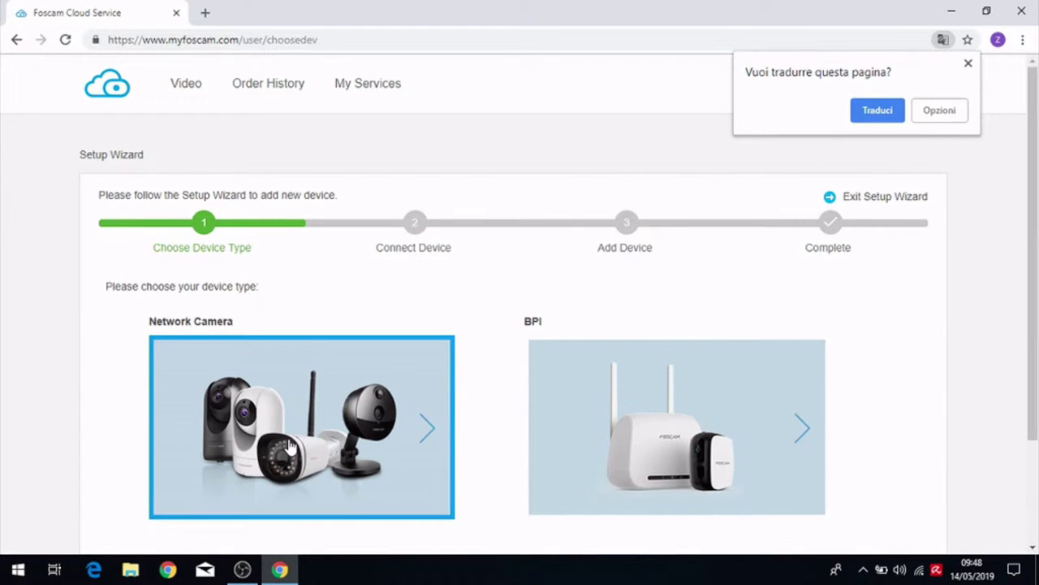
scroll(293, 442, "down", 2)
left_click(296, 329)
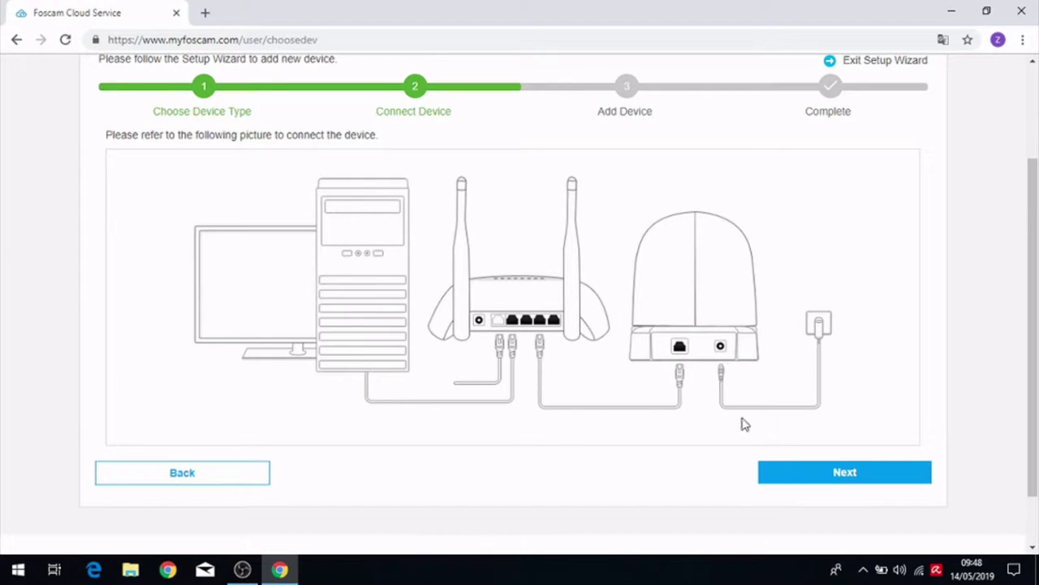
left_click(815, 473)
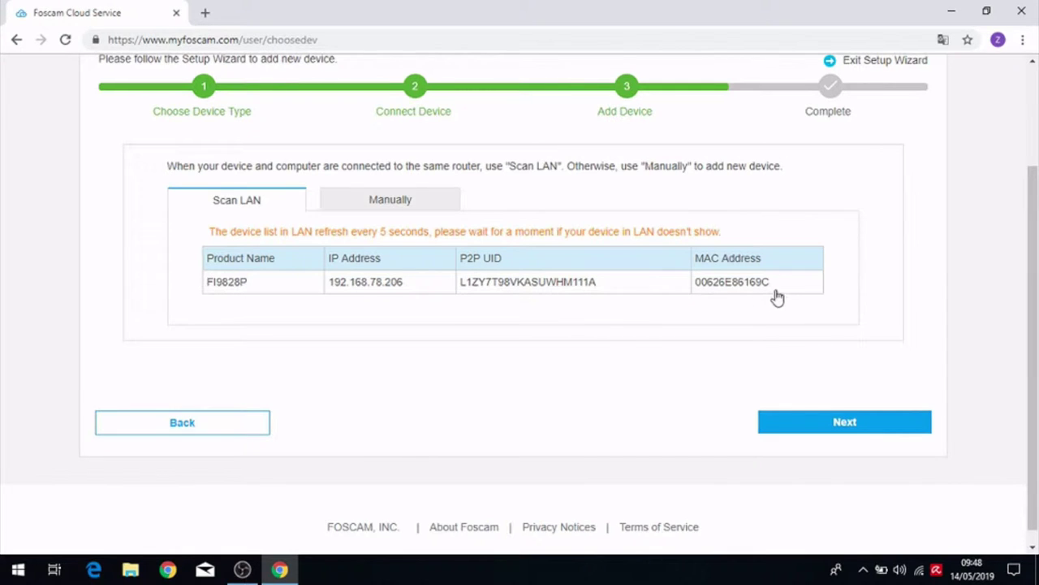
left_click(244, 284)
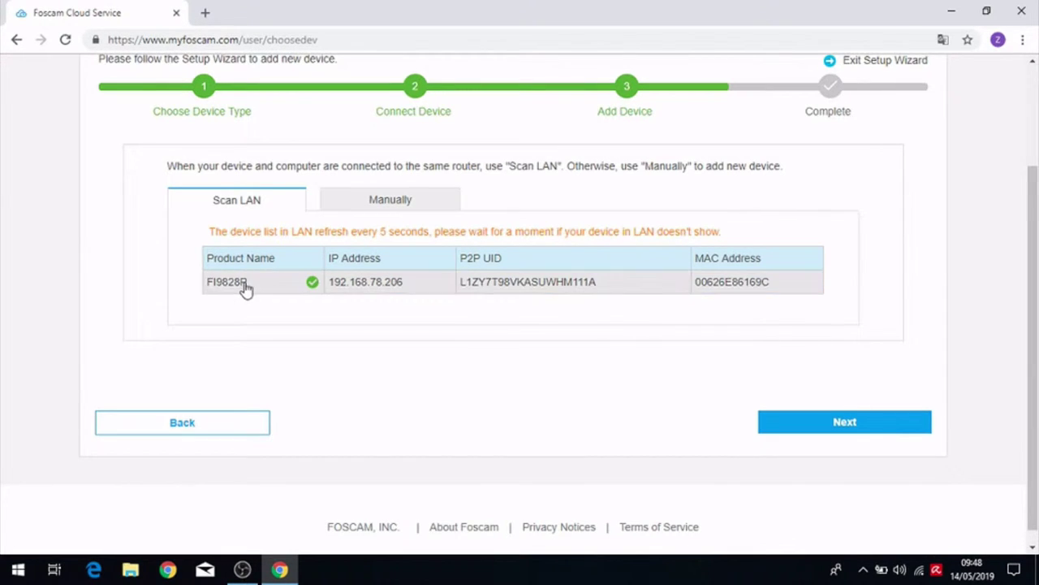
Add the FI9828P camera and submit its camera username and password.
left_click(809, 423)
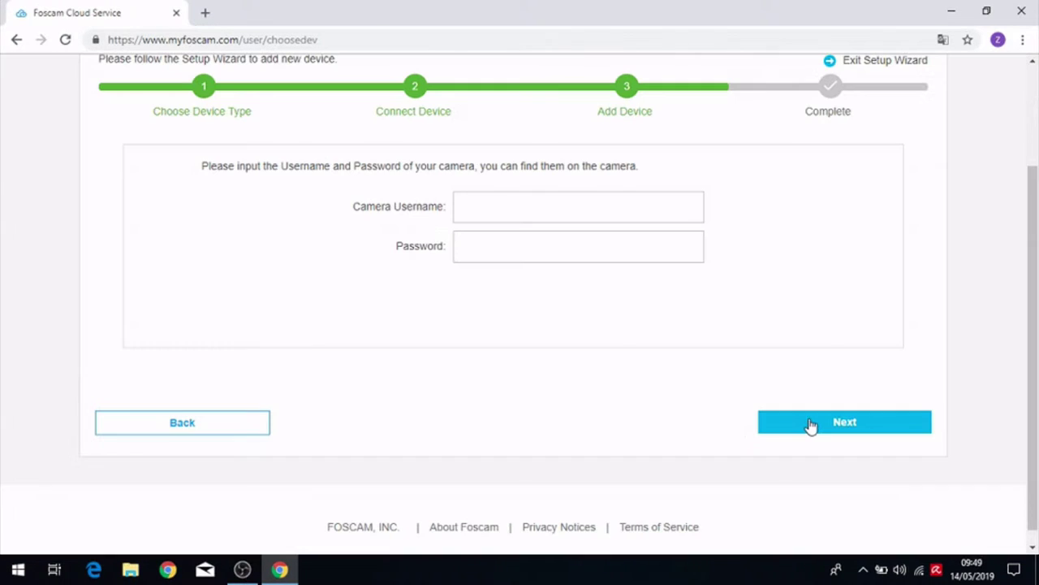
right_click(547, 207)
left_click(540, 208)
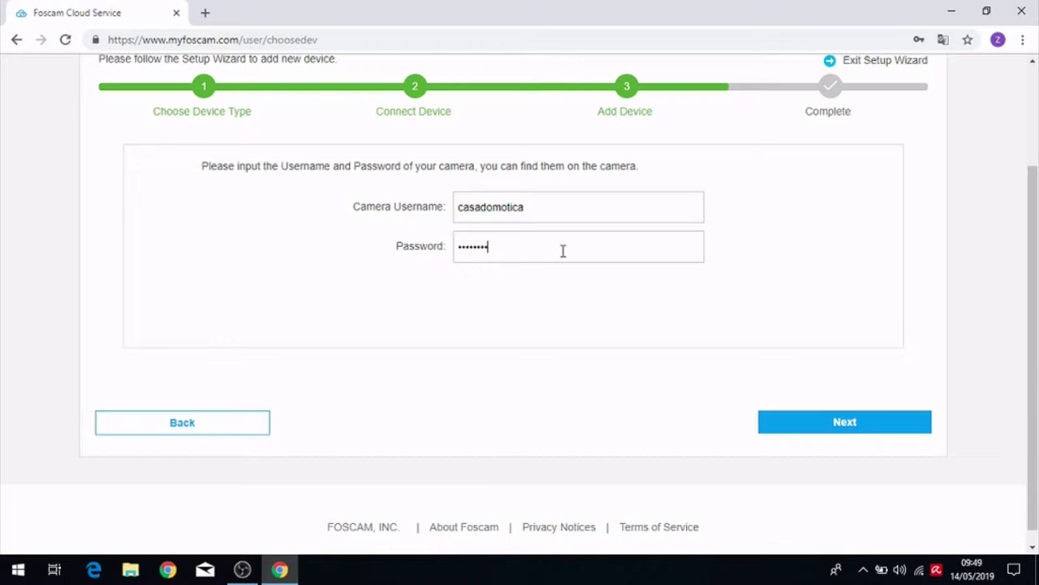
left_click(867, 422)
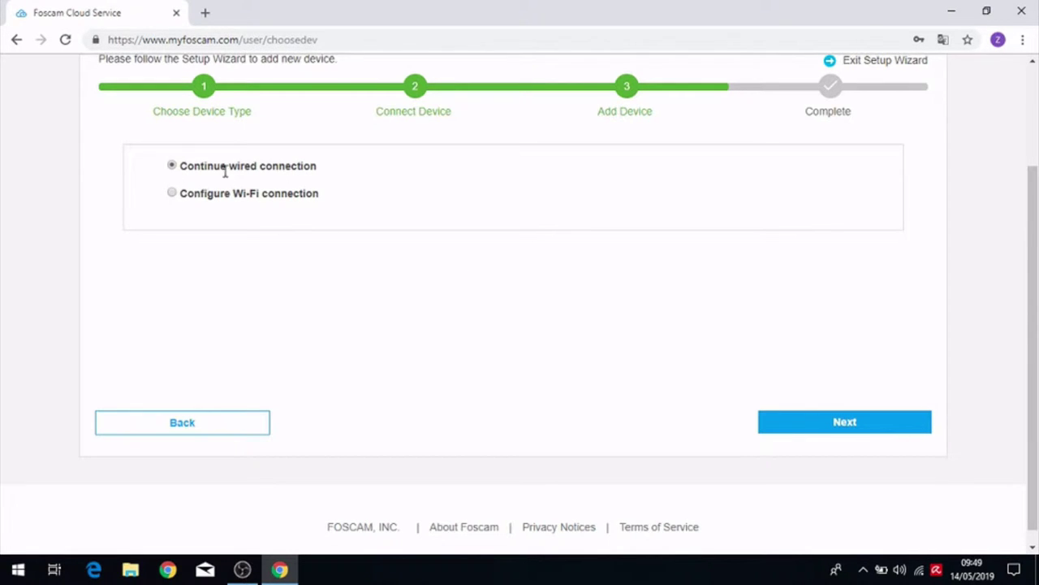
Connect the camera via Wi-Fi network NETGEAR_11ng (WPA2) with its password and add it.
left_click(172, 194)
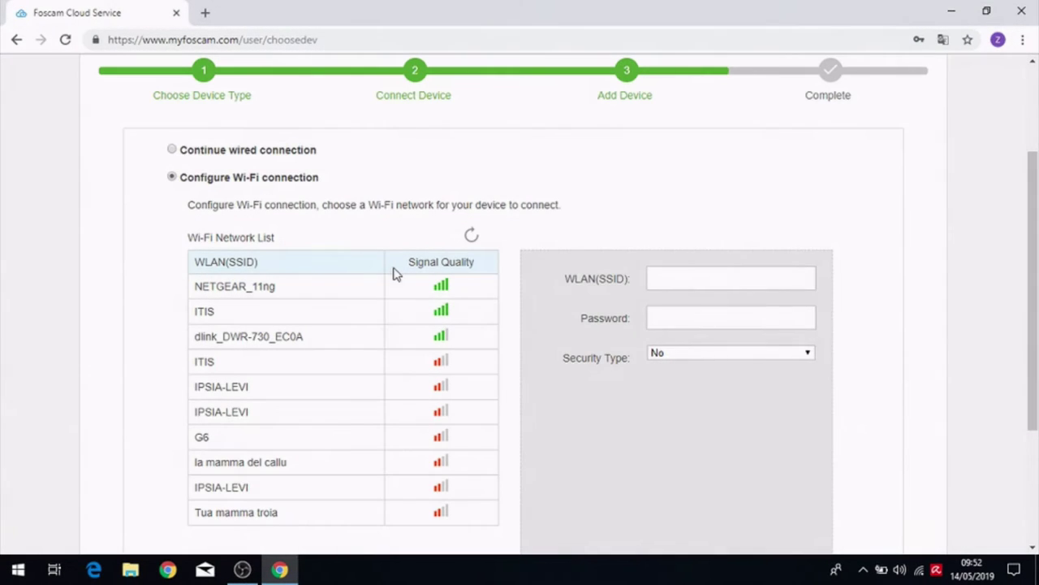
left_click(295, 290)
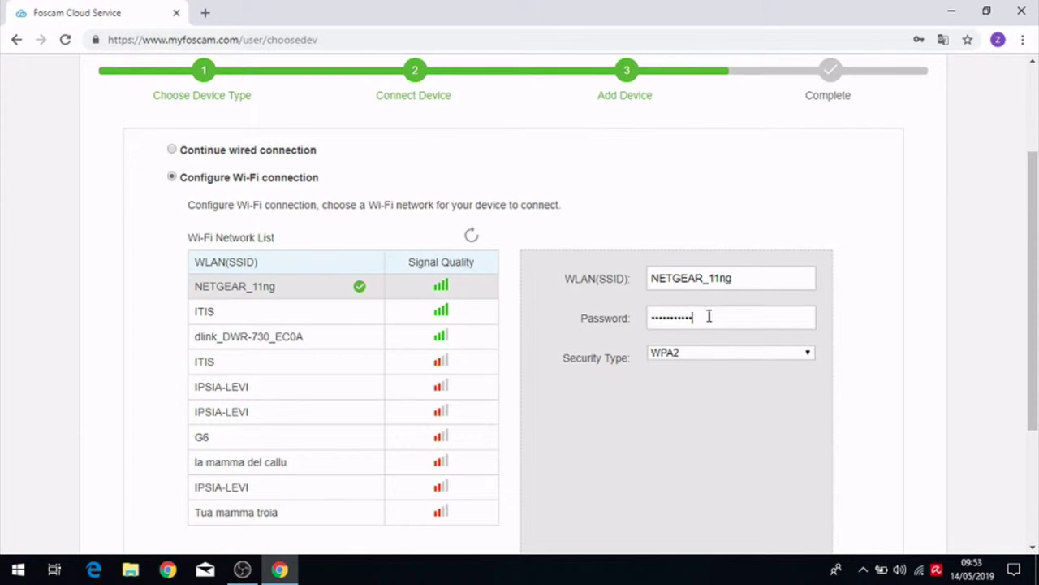
scroll(709, 321, "down", 2)
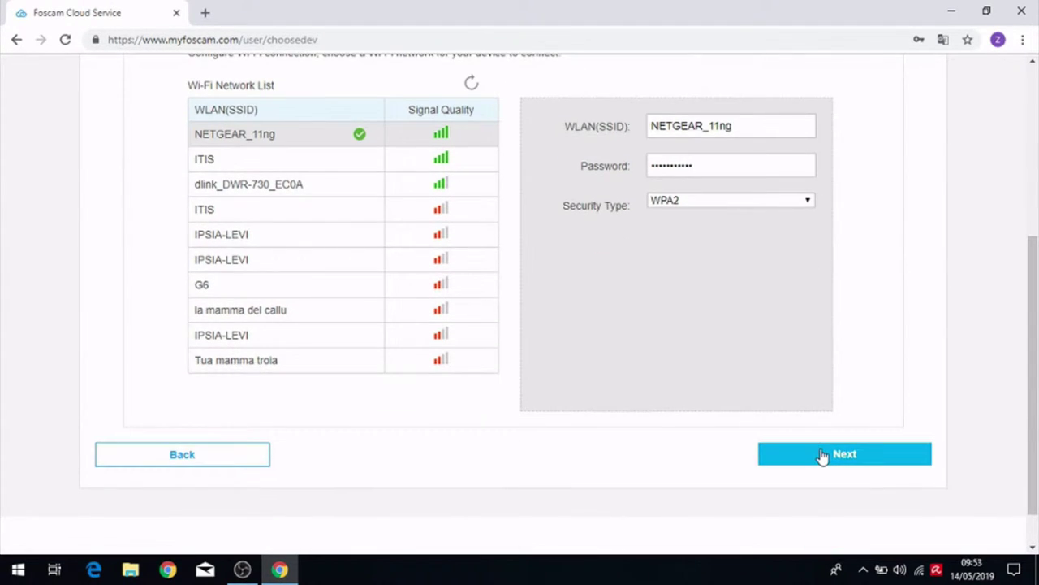
left_click(823, 455)
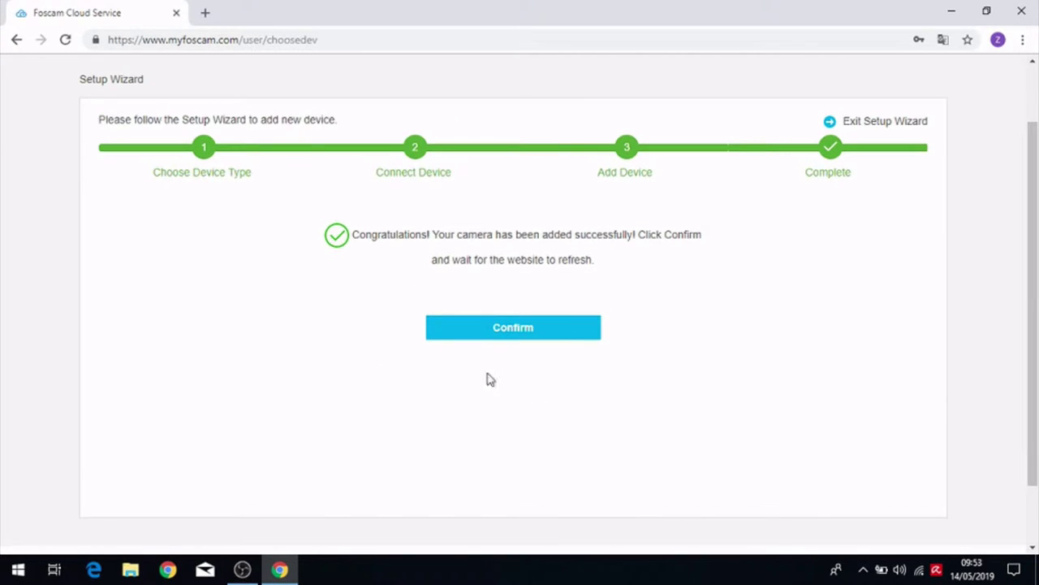
Confirm the camera addition and dismiss Chrome's save-password prompt.
left_click(533, 341)
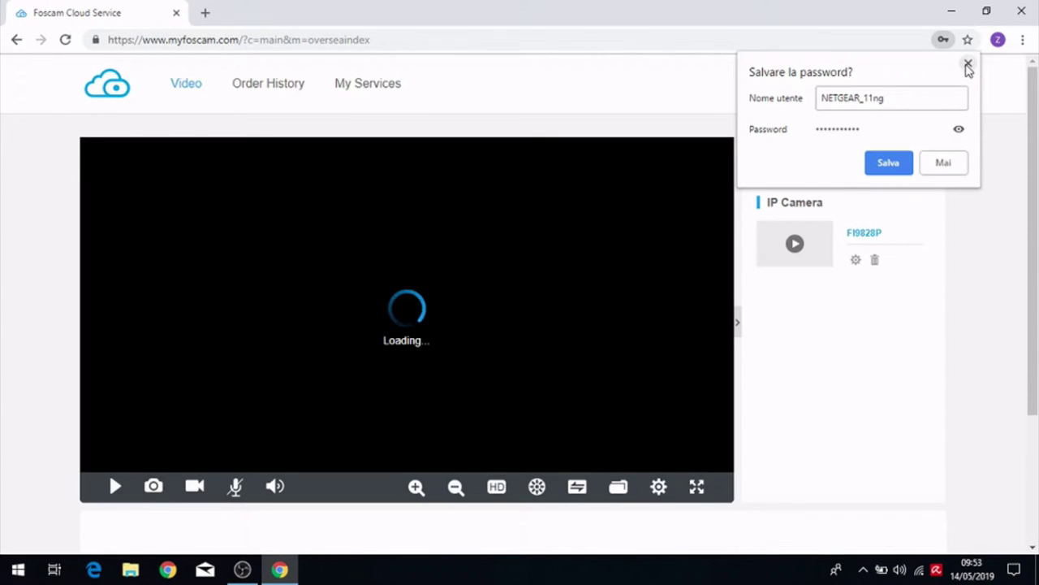
left_click(966, 65)
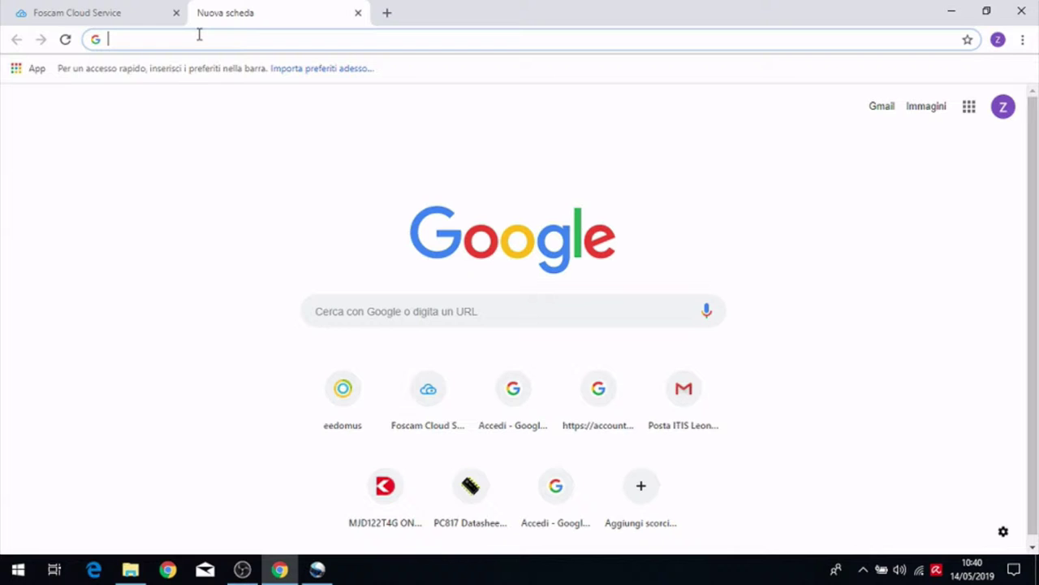
type("https")
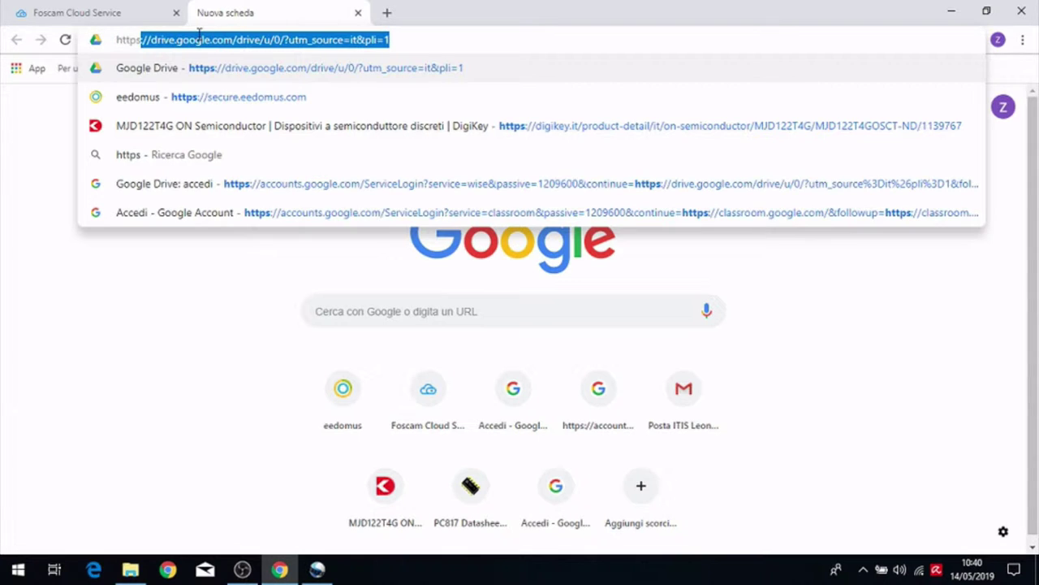
type("://")
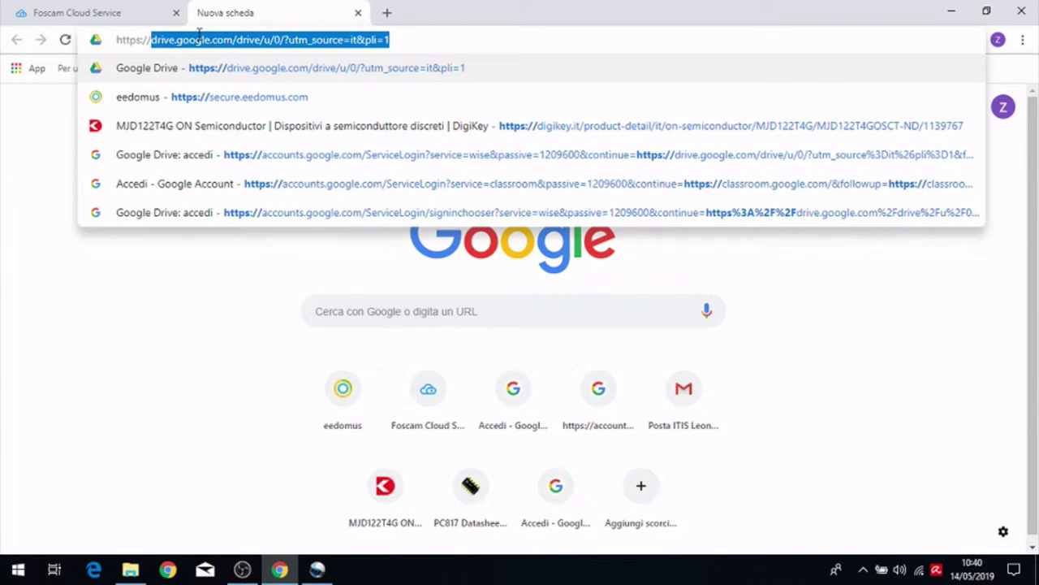
type("sec")
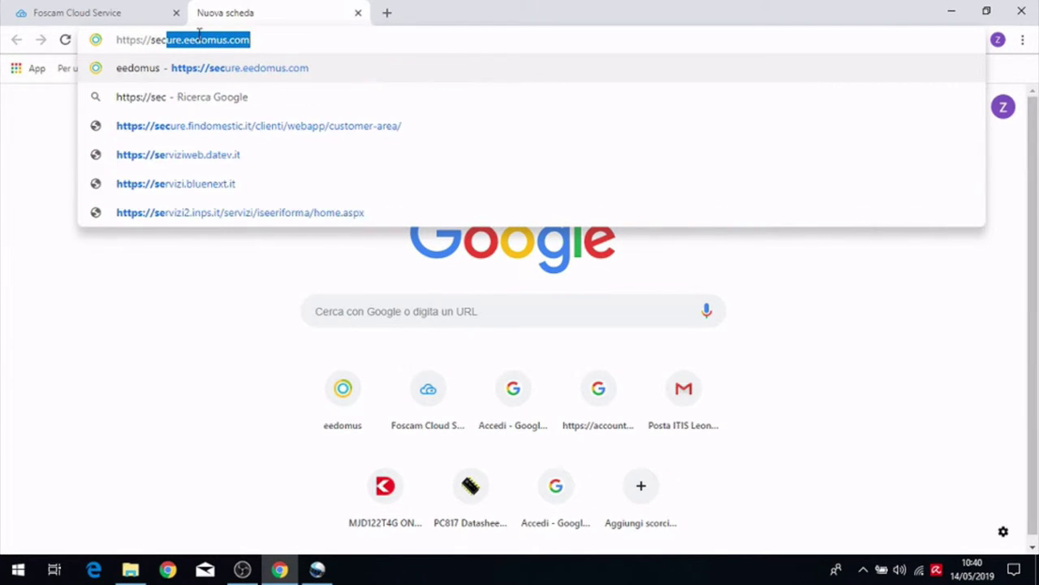
type("ure.")
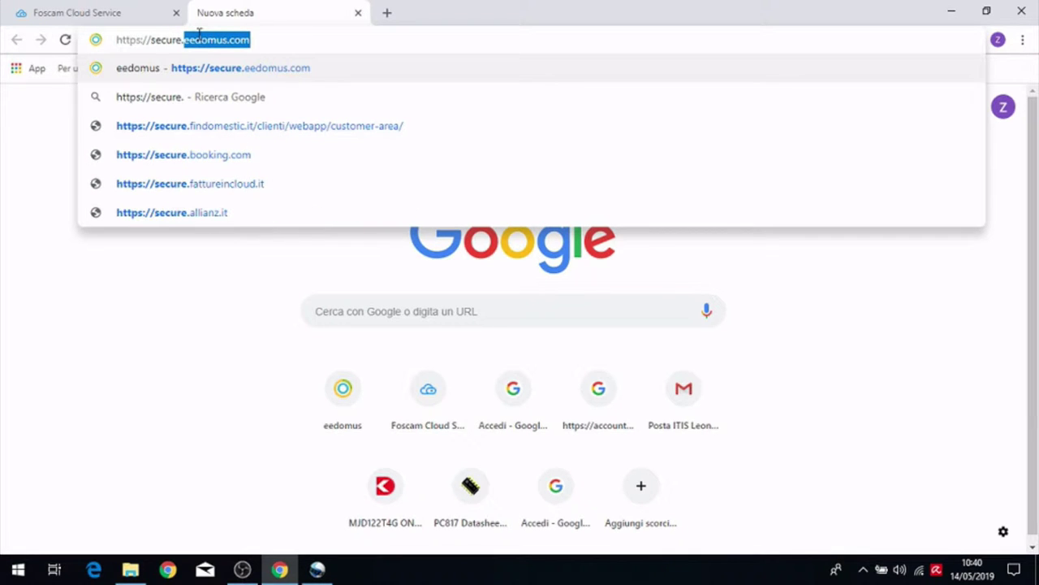
type("eedomus.com")
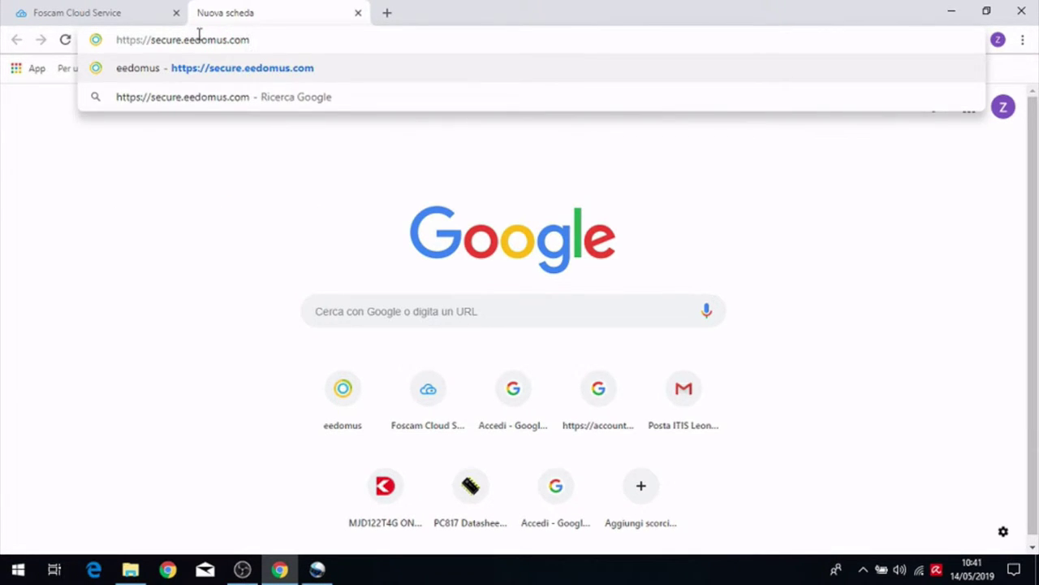
key("Return")
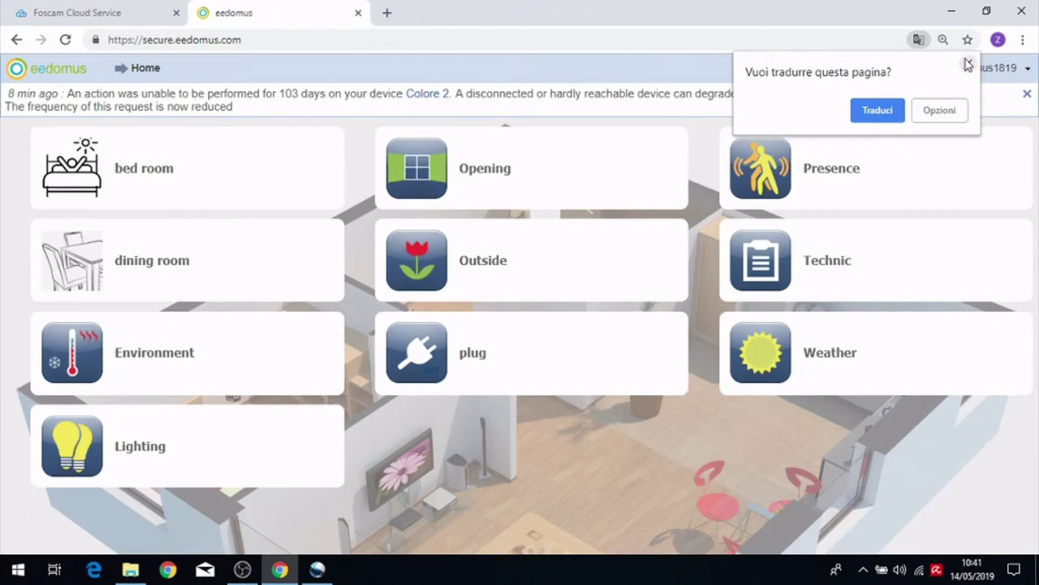
Go to eedomus Configuration, 'Add or remove a device', and scroll to IP cameras.
left_click(966, 63)
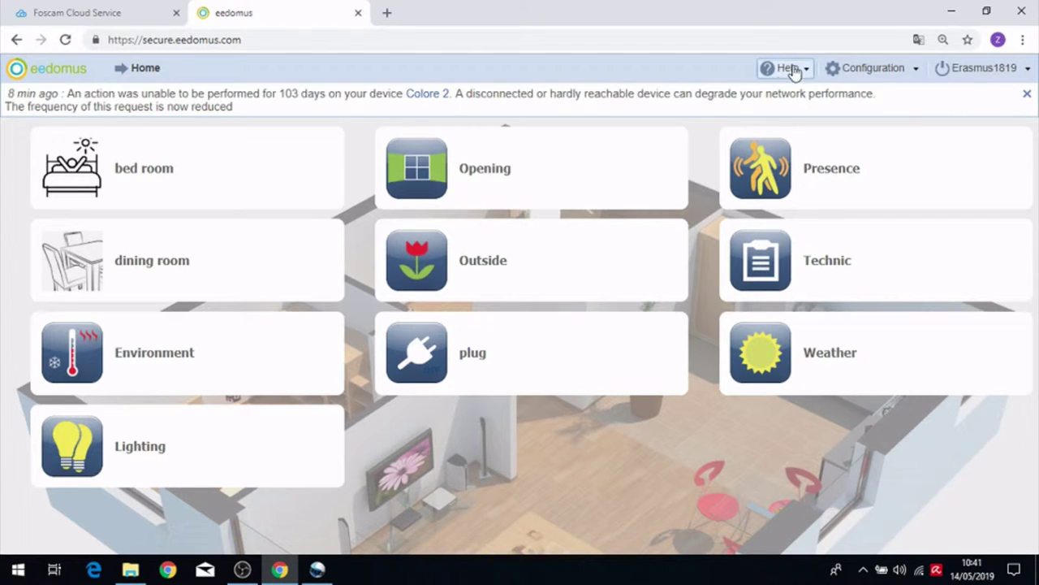
left_click(853, 73)
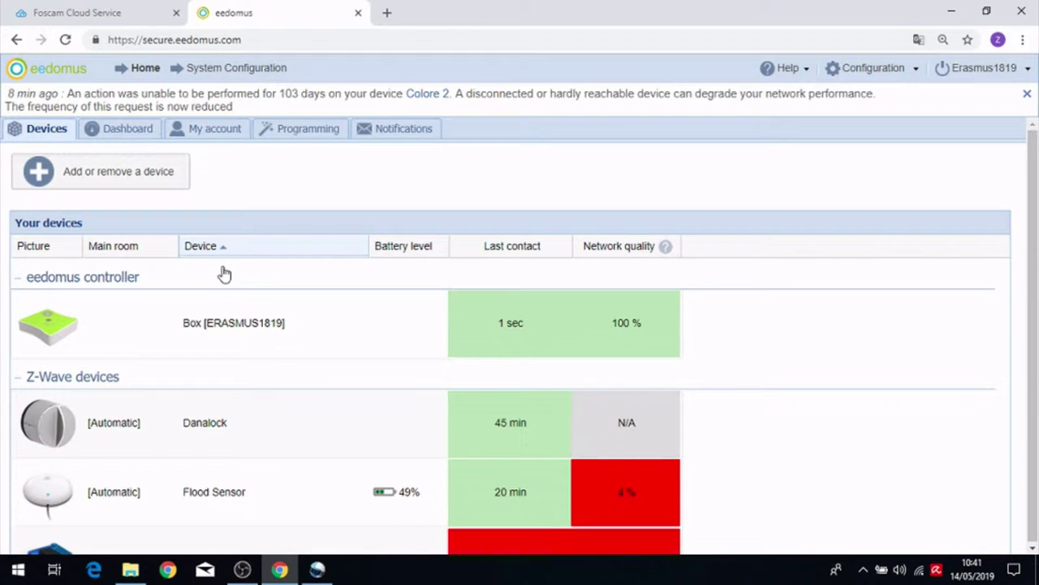
left_click(137, 183)
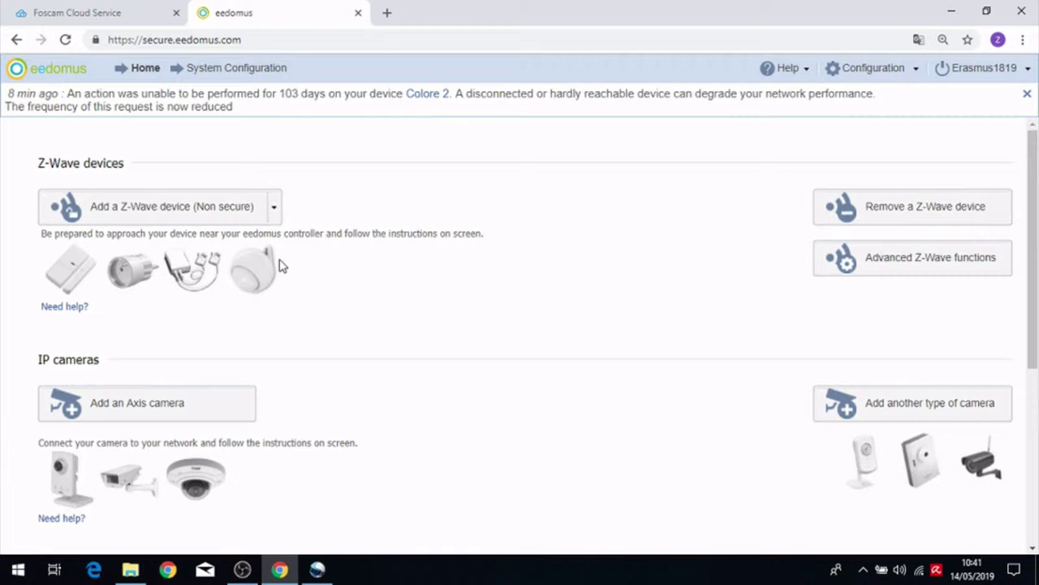
scroll(330, 255, "down", 2)
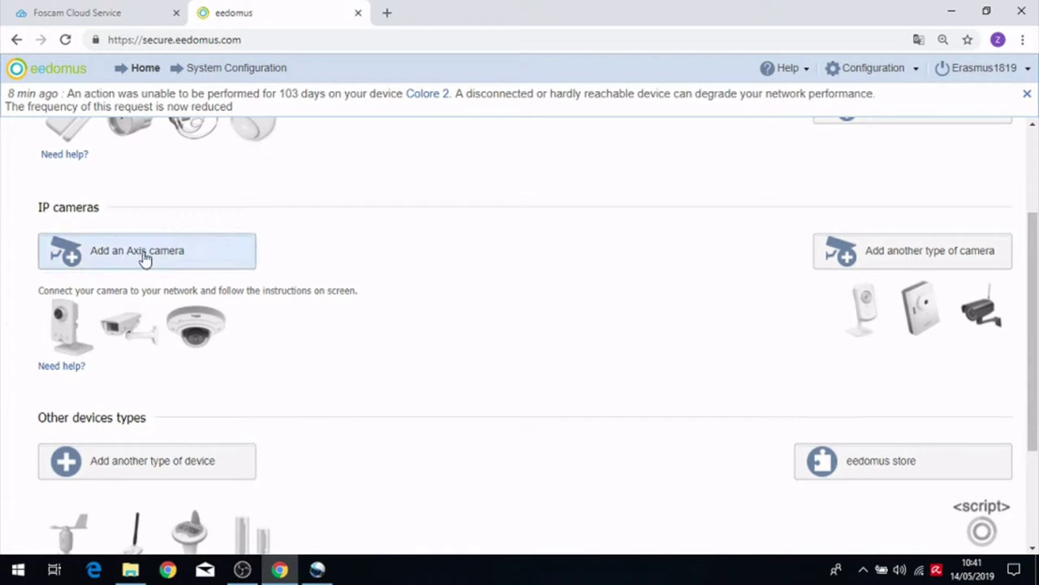
Create a manually added IP camera of type 'Camera - Other'.
left_click(915, 253)
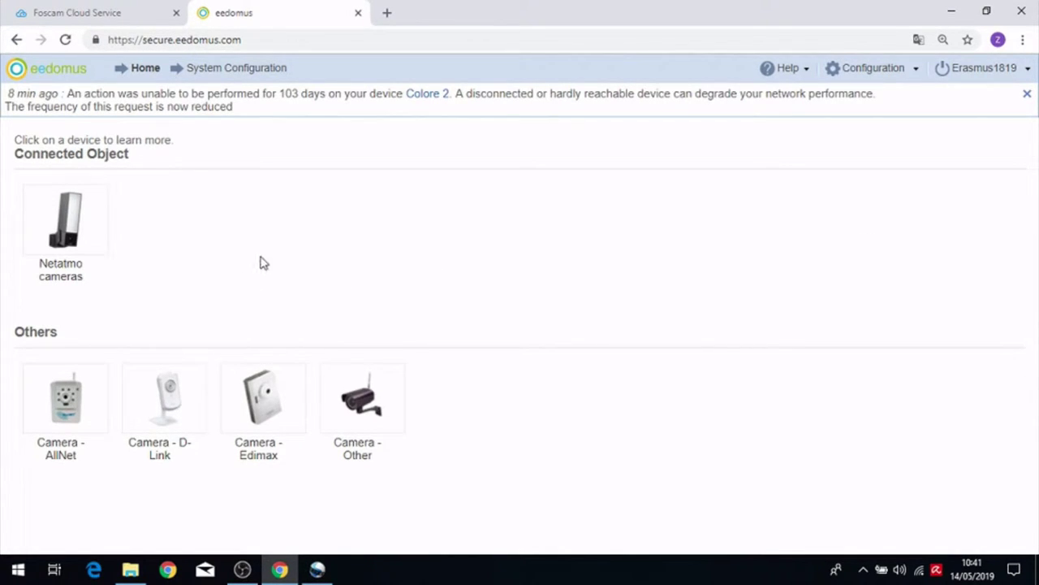
left_click(362, 406)
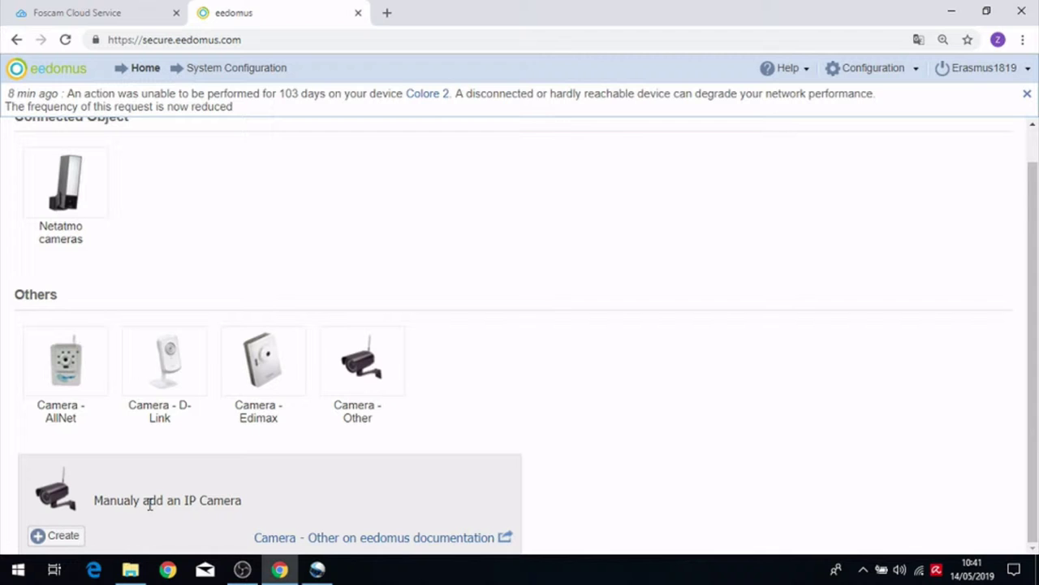
left_click(53, 537)
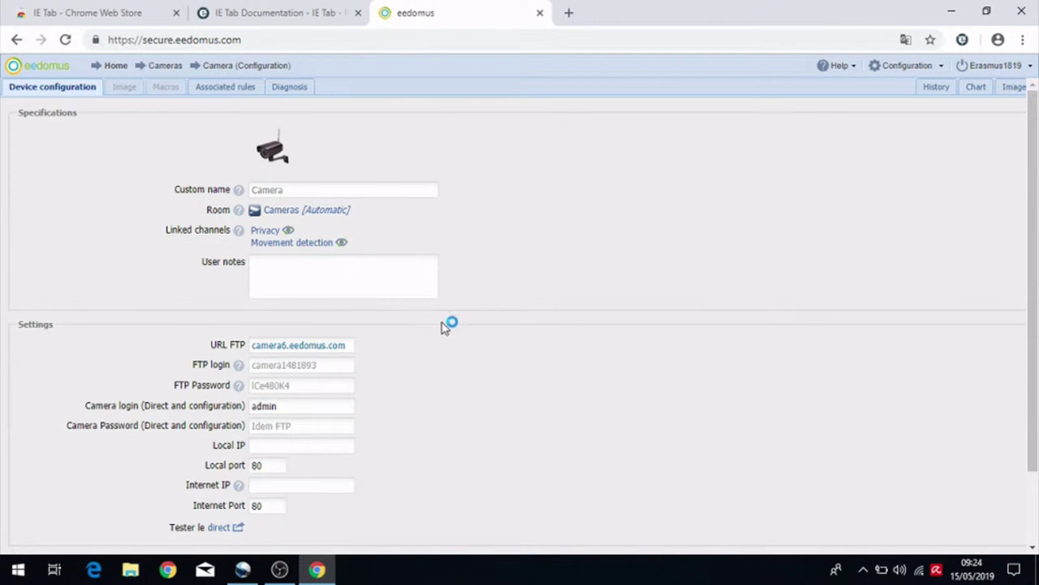
left_click_drag(251, 345, 350, 345)
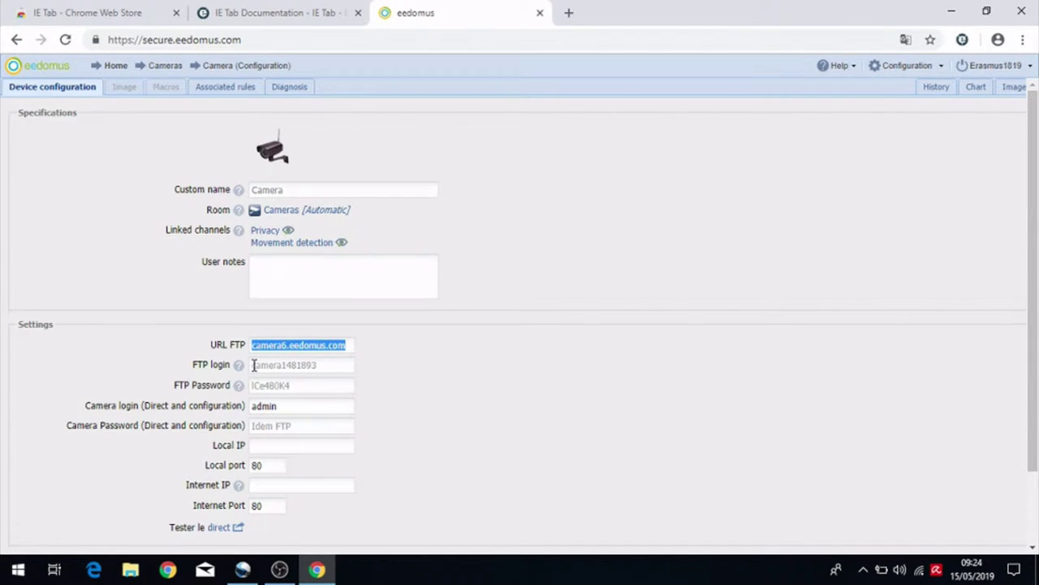
left_click_drag(253, 365, 318, 364)
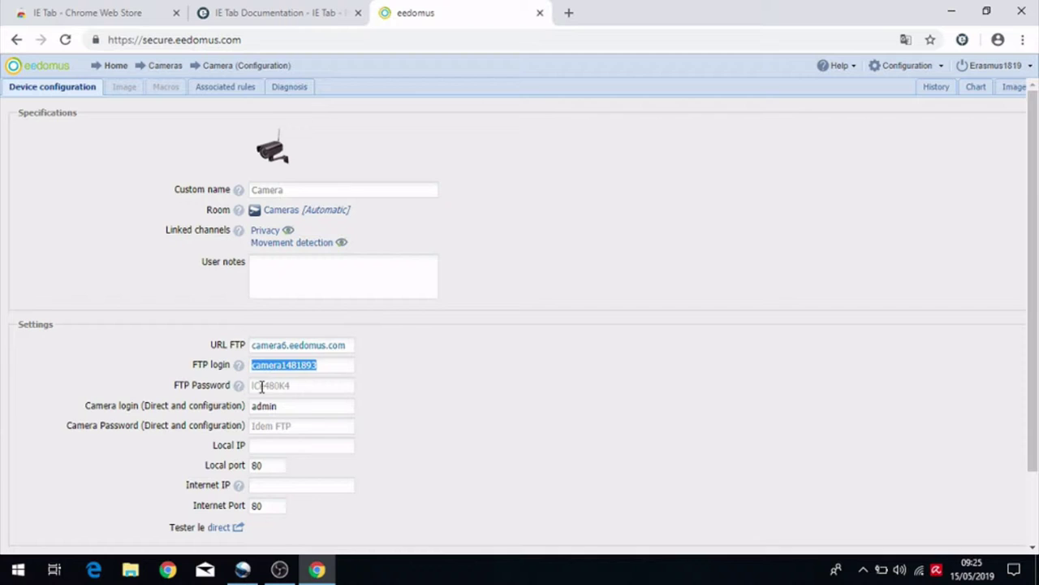
left_click_drag(252, 385, 294, 387)
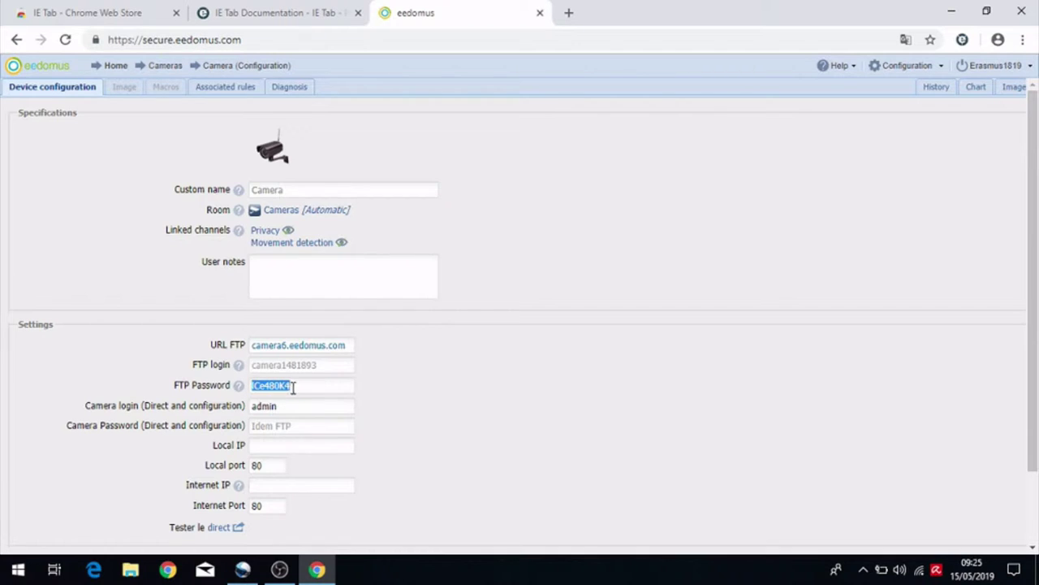
left_click(514, 385)
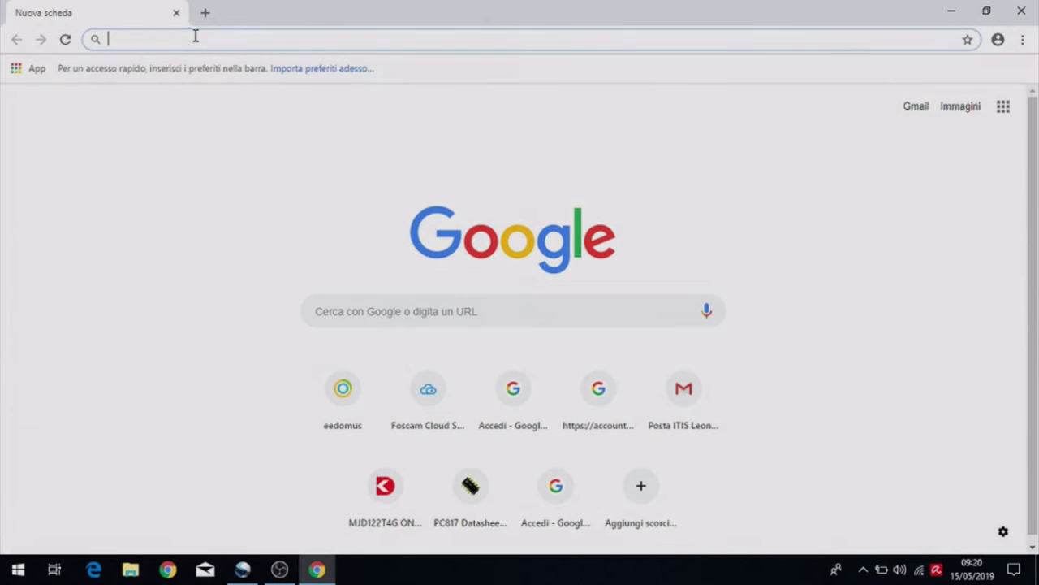
Search 'chrome ie tab' and install the IE Tab extension from the Chrome Web Store.
type("chrome i")
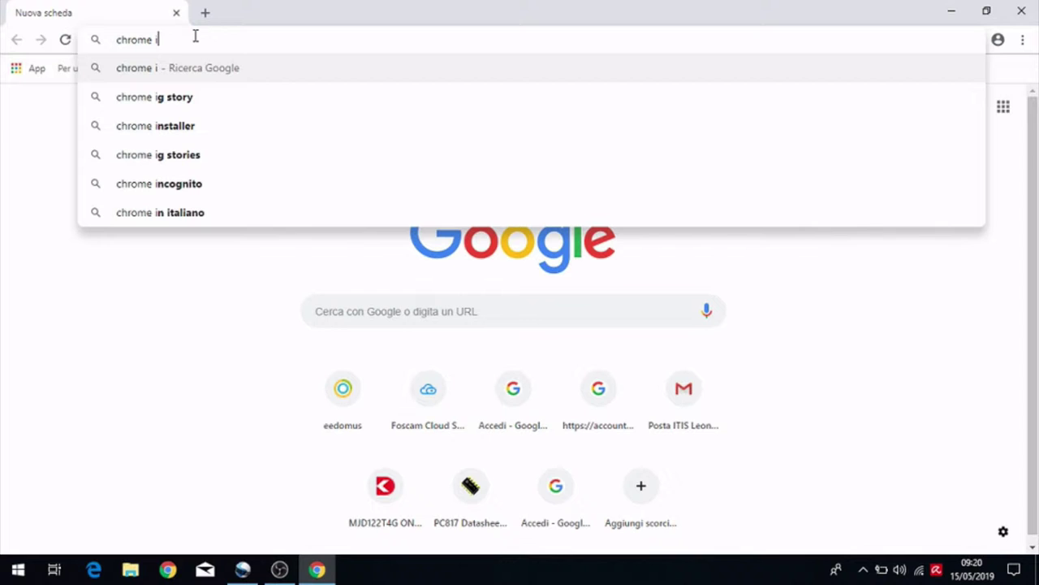
type("e ")
type("tab")
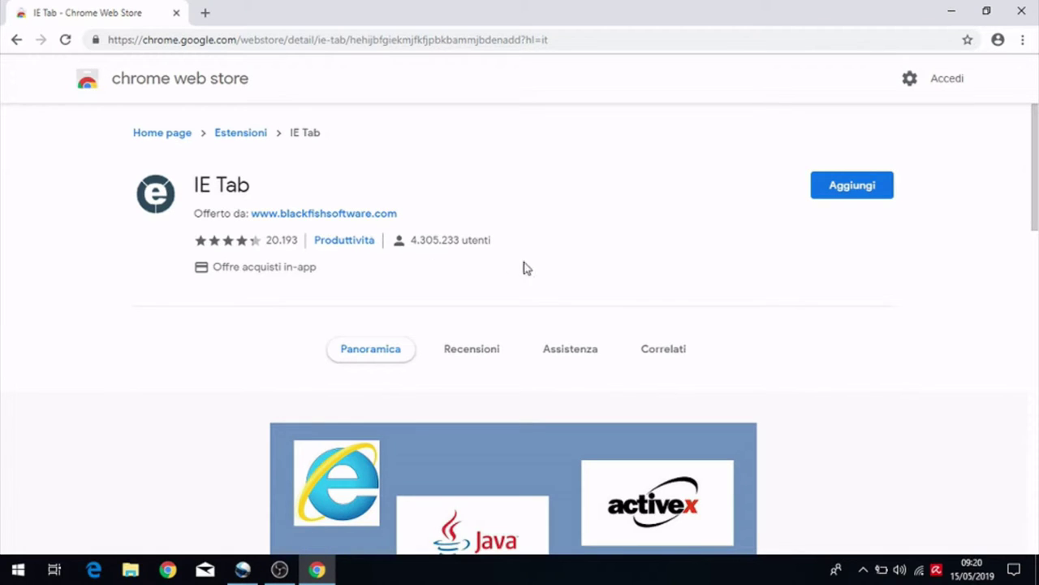
left_click(862, 193)
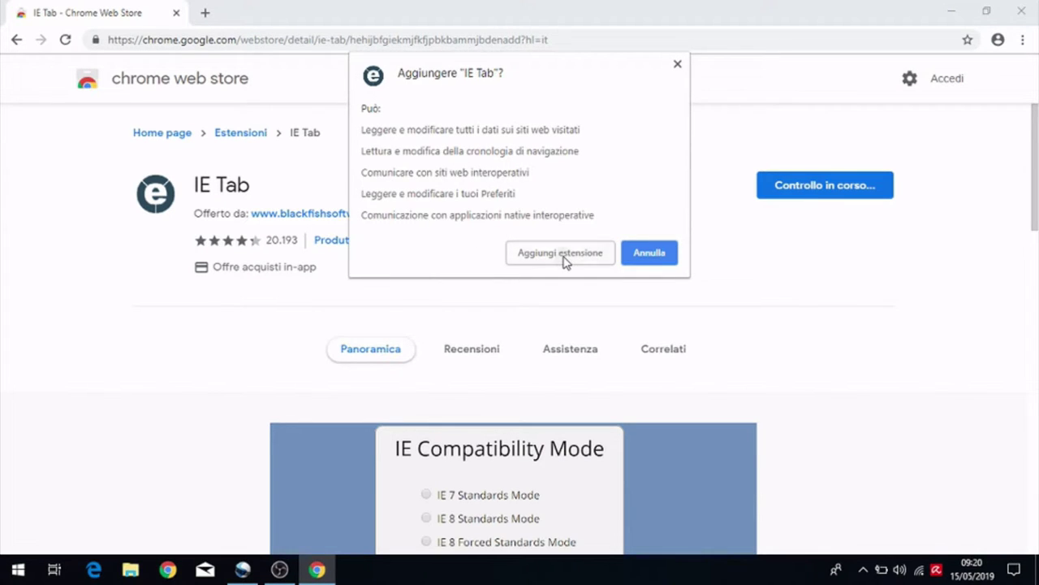
left_click(561, 253)
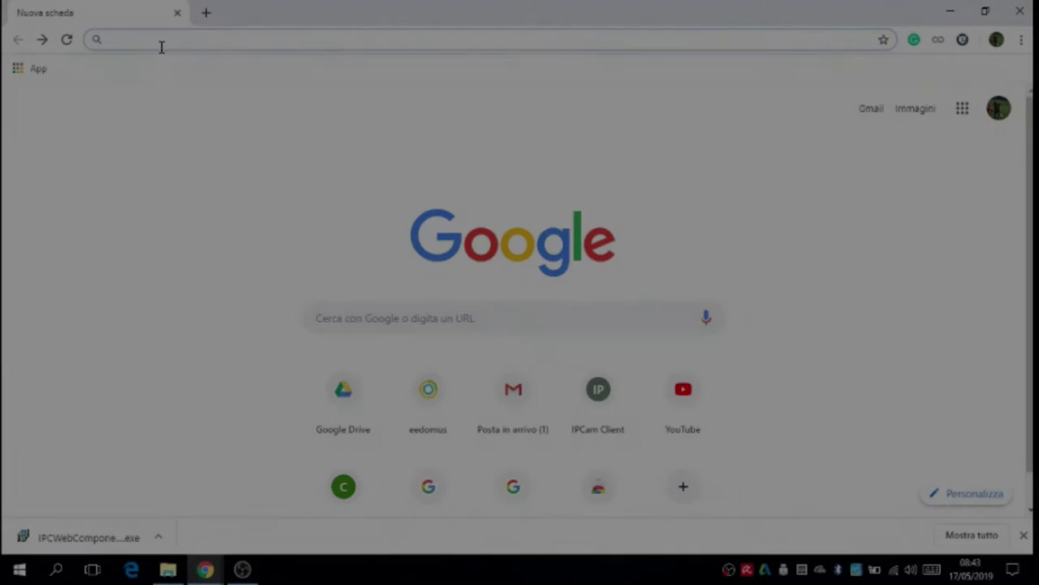
Load the camera page at 192.168.78.206:88 and download the missing IPCWebComponents plugin.
type("192.16")
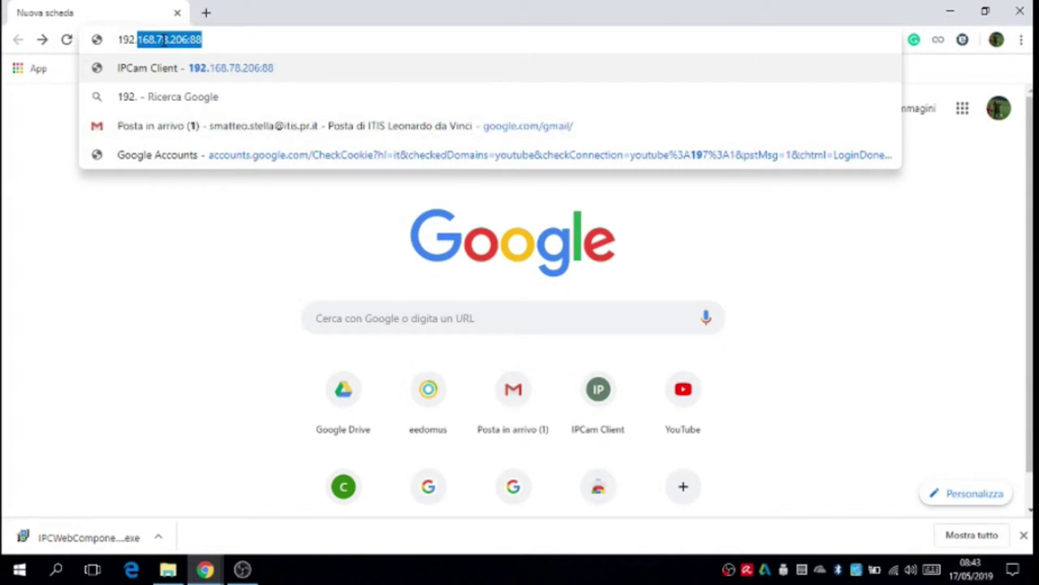
type("8.78.")
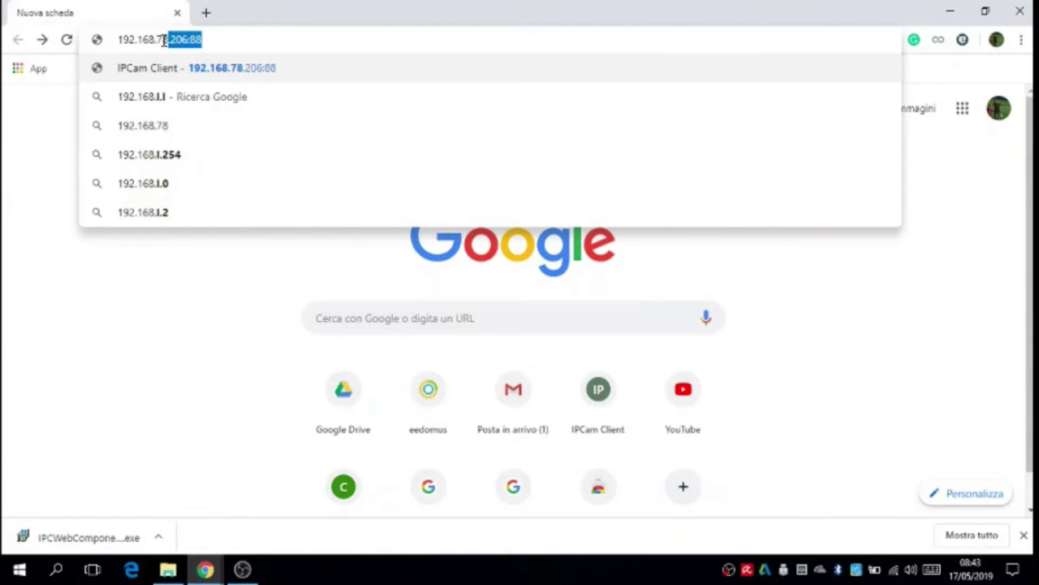
type("206:88")
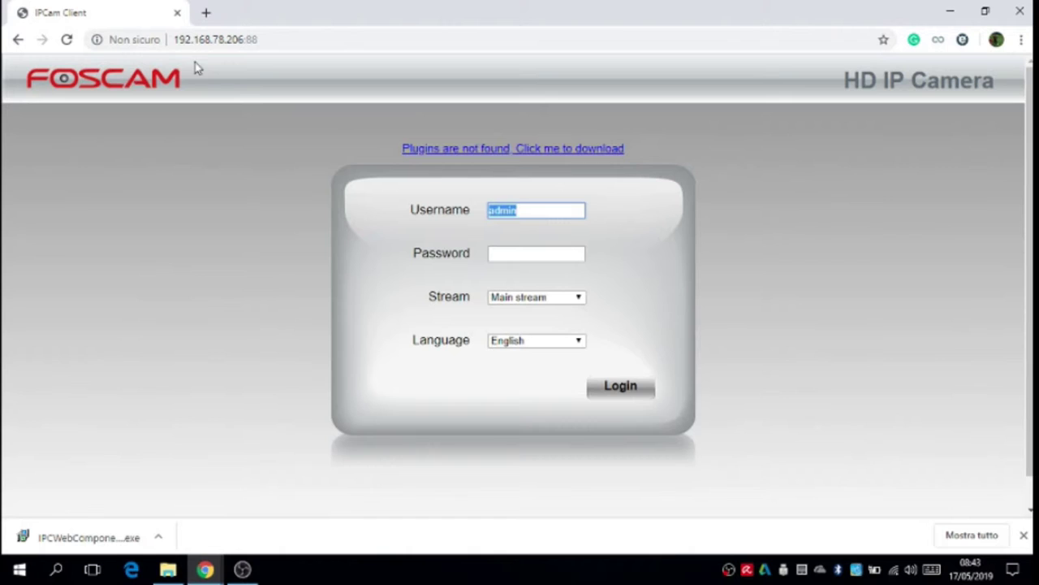
left_click(492, 154)
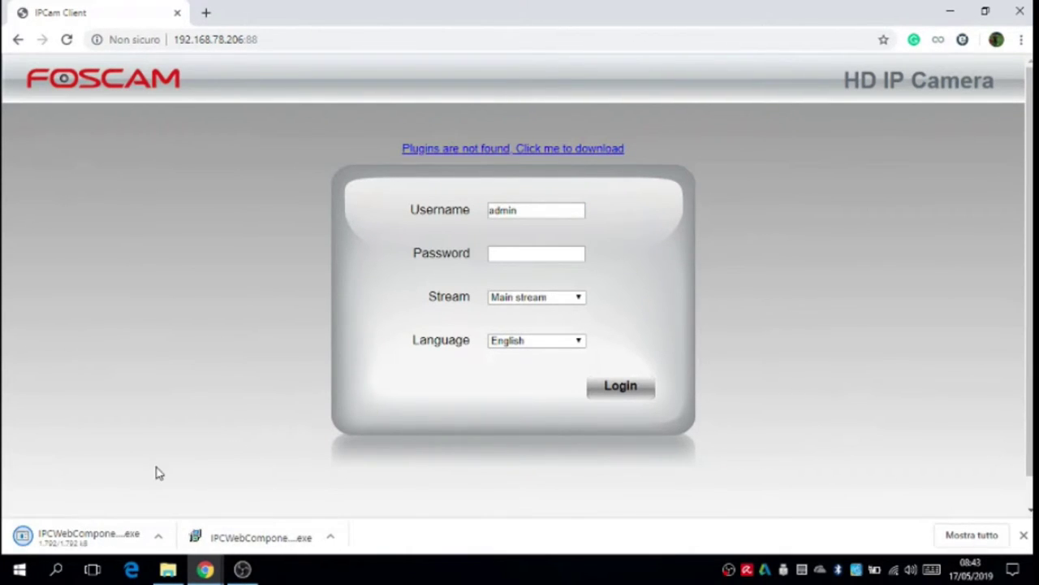
Launch the downloaded IPCWebComponents installer, letting it close the running Chrome browser.
left_click(87, 542)
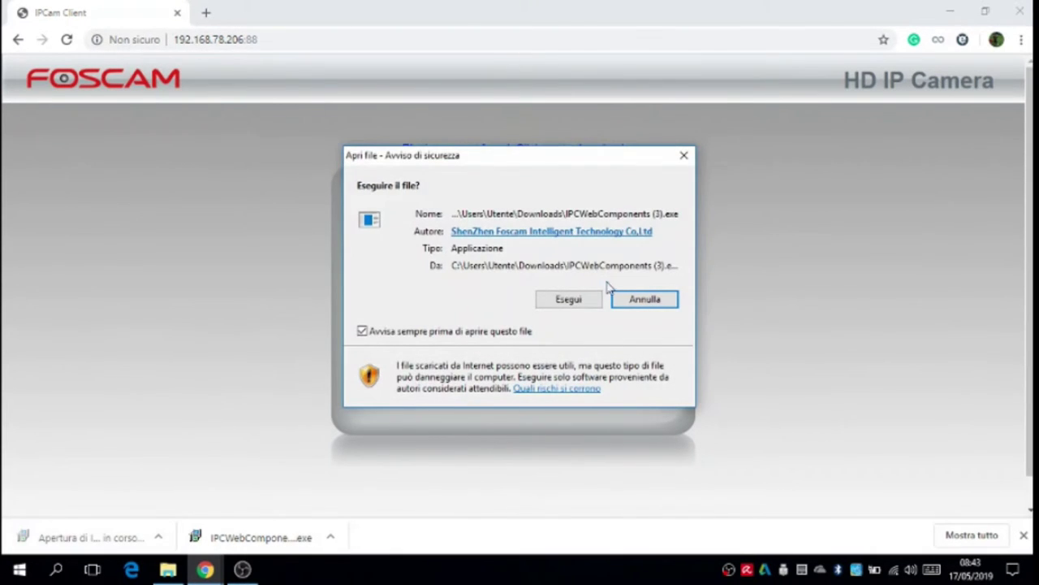
left_click(568, 299)
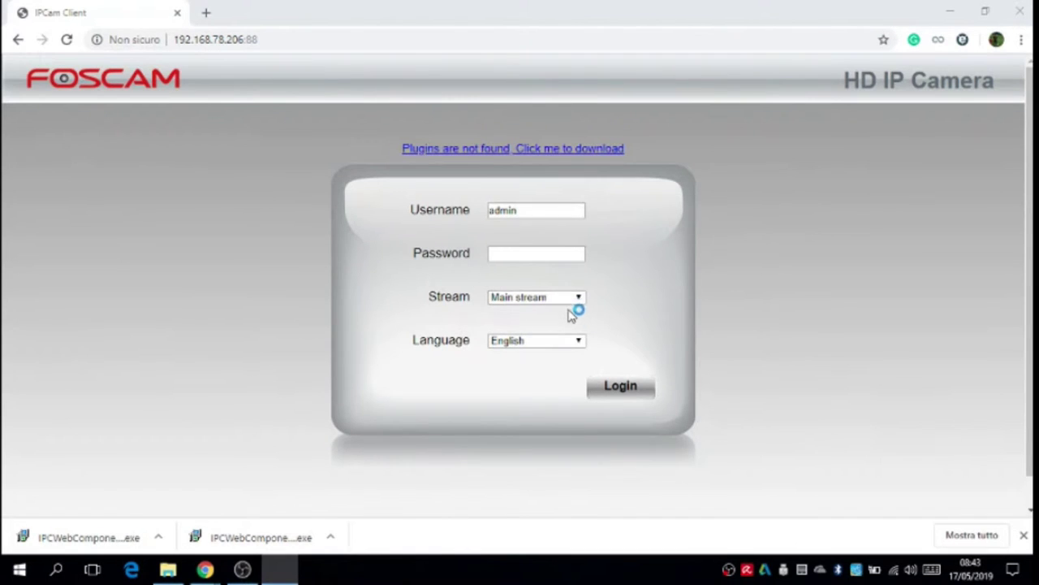
left_click(581, 349)
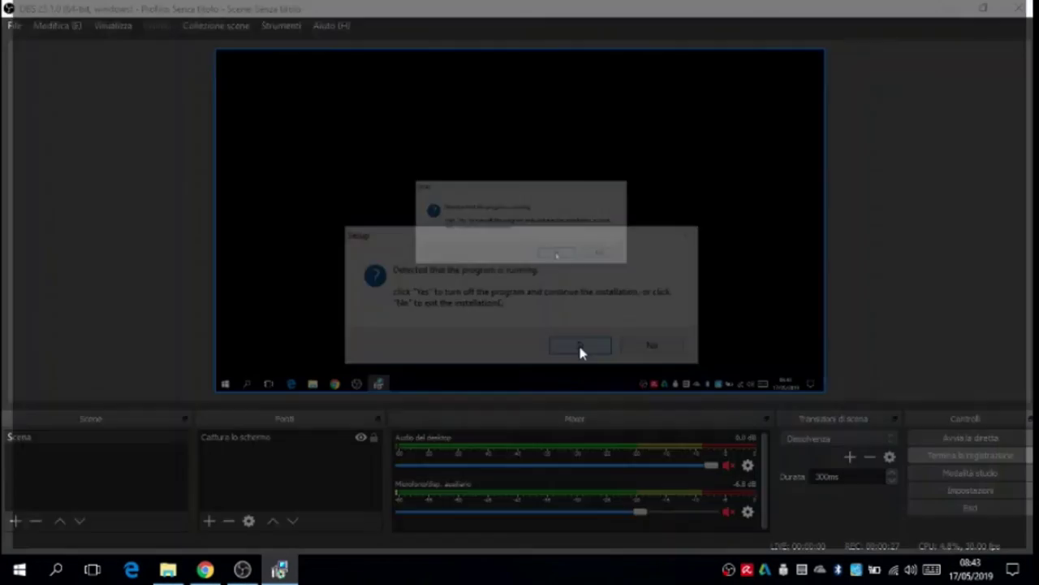
left_click(580, 349)
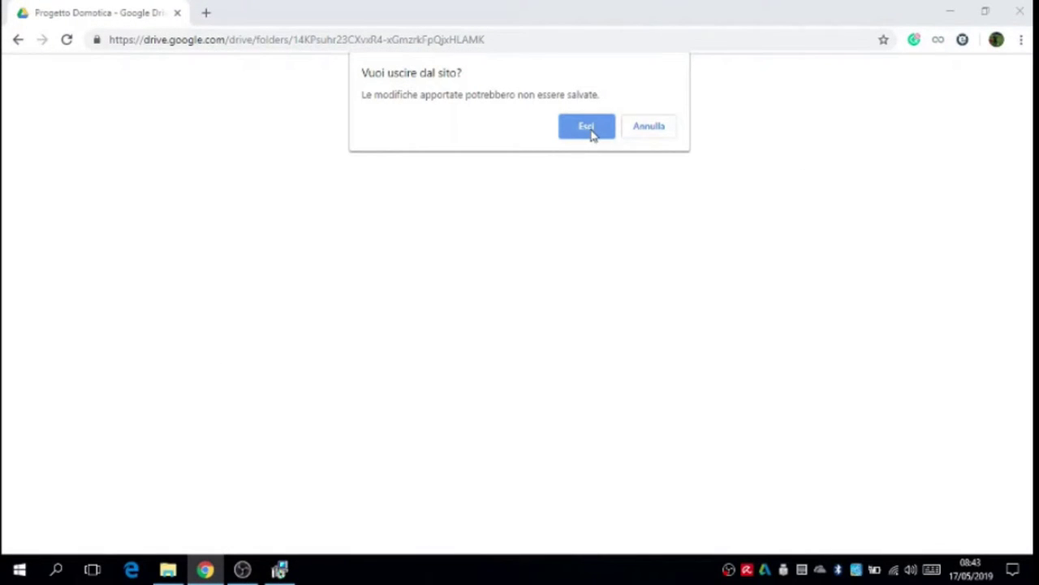
left_click(588, 129)
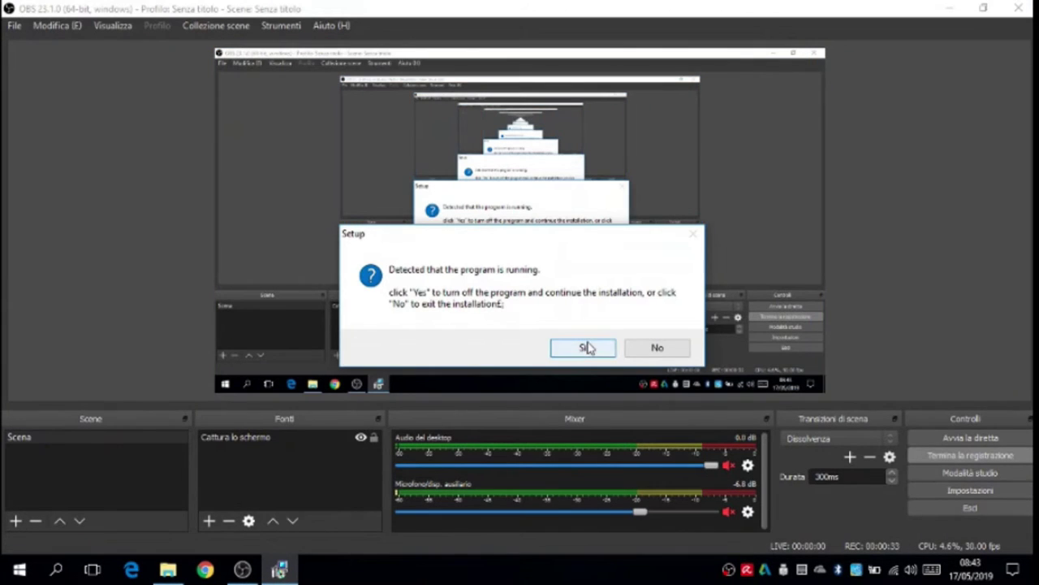
left_click(586, 347)
left_click(946, 8)
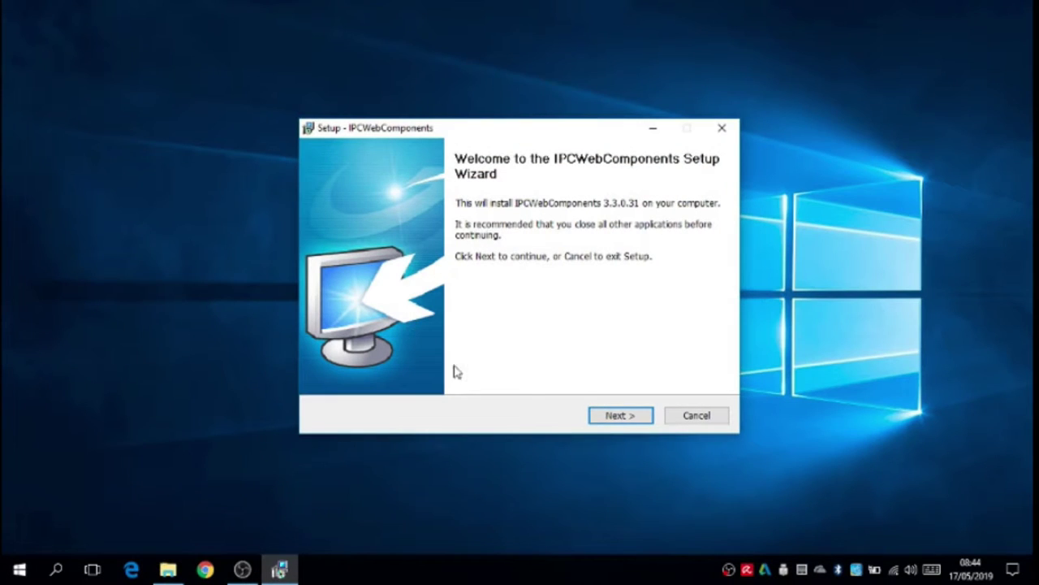
Install IPCWebComponents 3.3.0.31 with the default install folder and Start Menu folder.
left_click(619, 415)
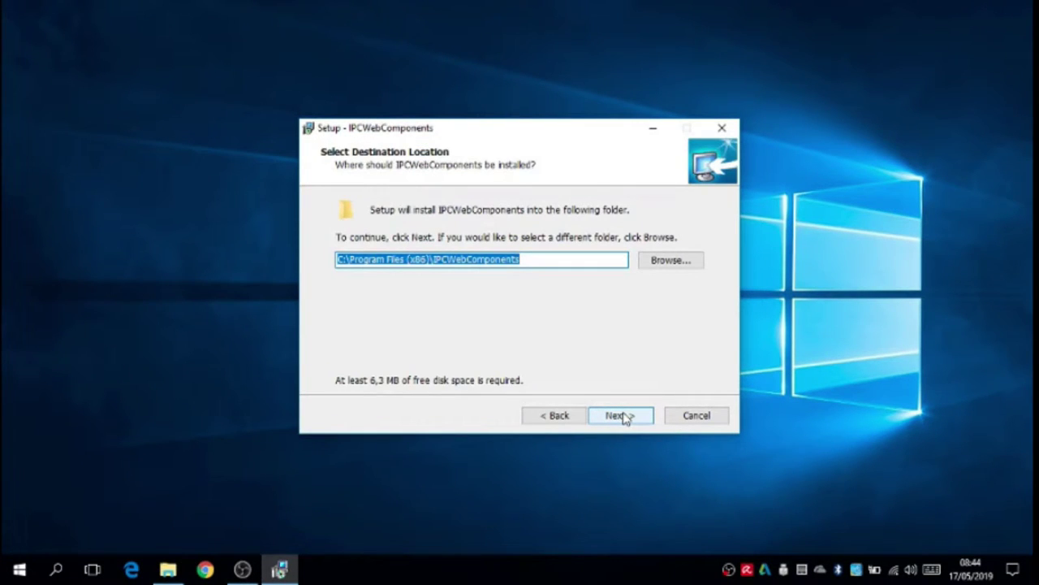
left_click(619, 415)
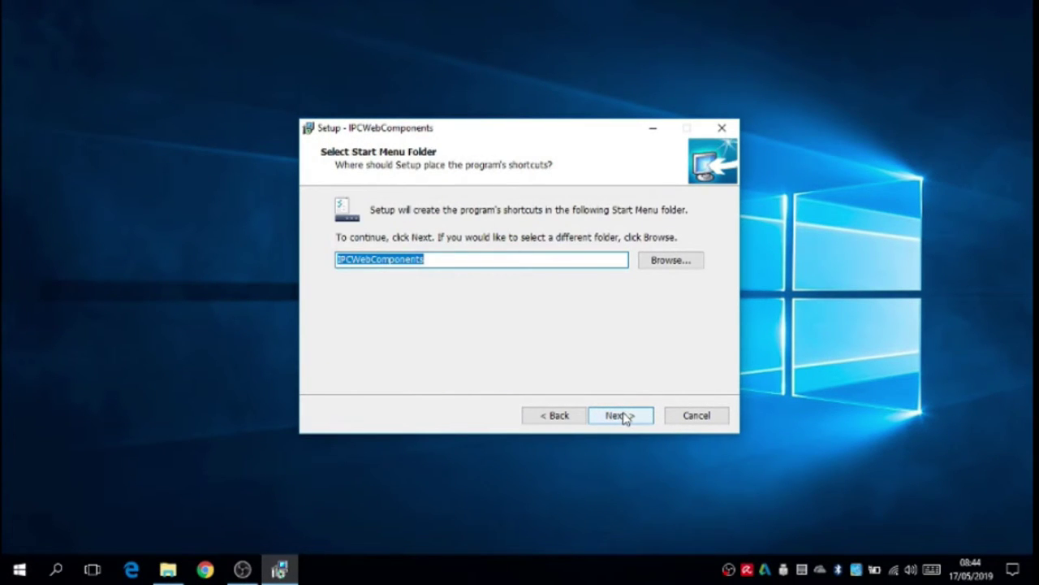
left_click(622, 416)
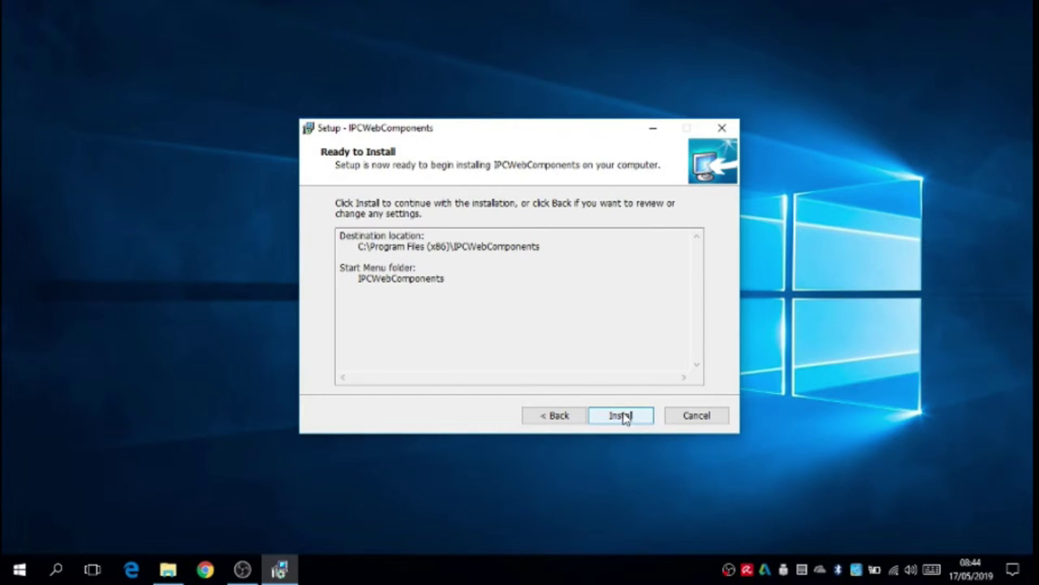
left_click(622, 416)
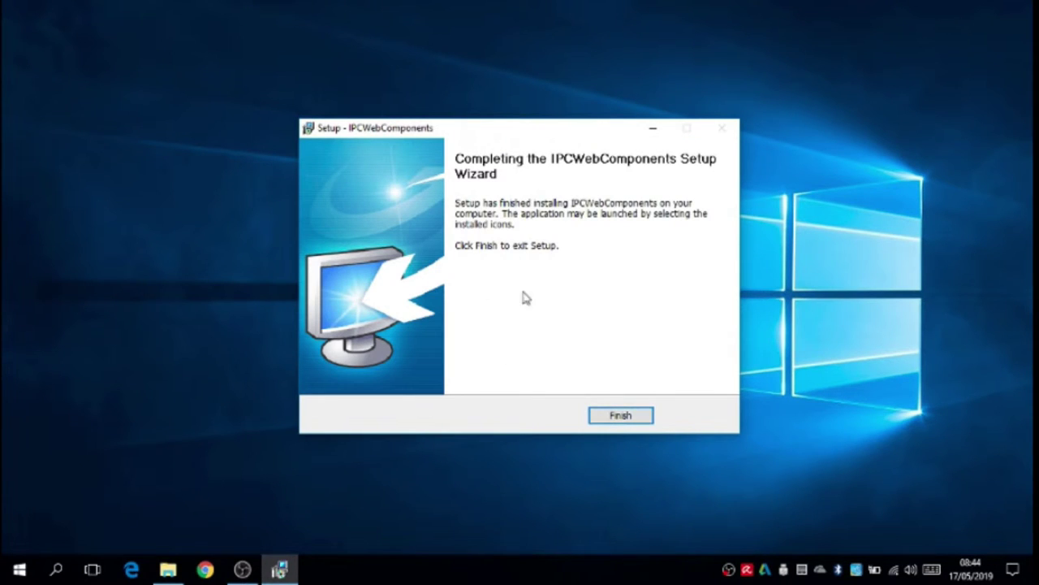
Close the finished installer and reopen Chrome at 192.168.78.206:88.
left_click(630, 420)
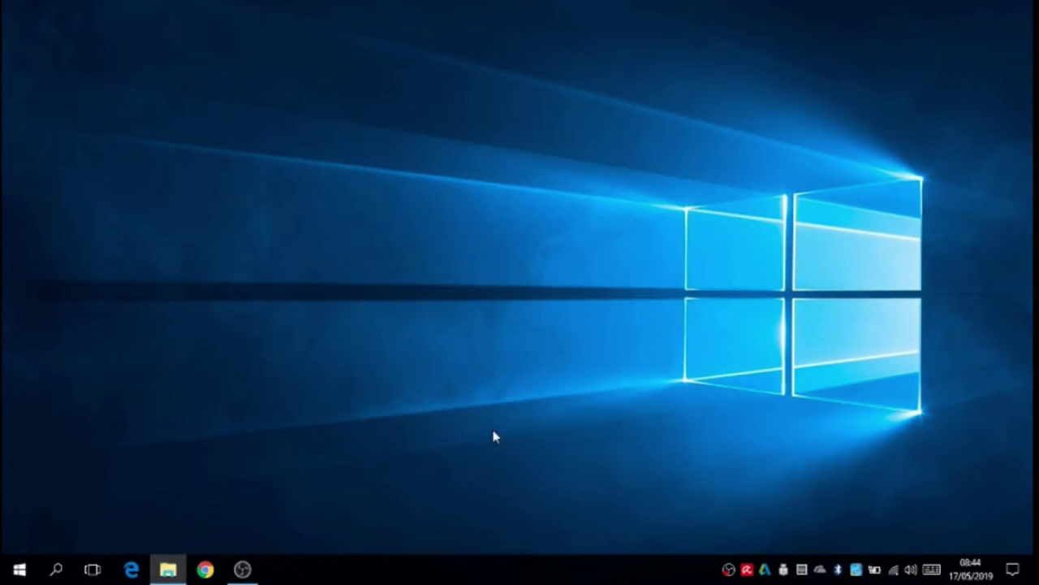
left_click(206, 568)
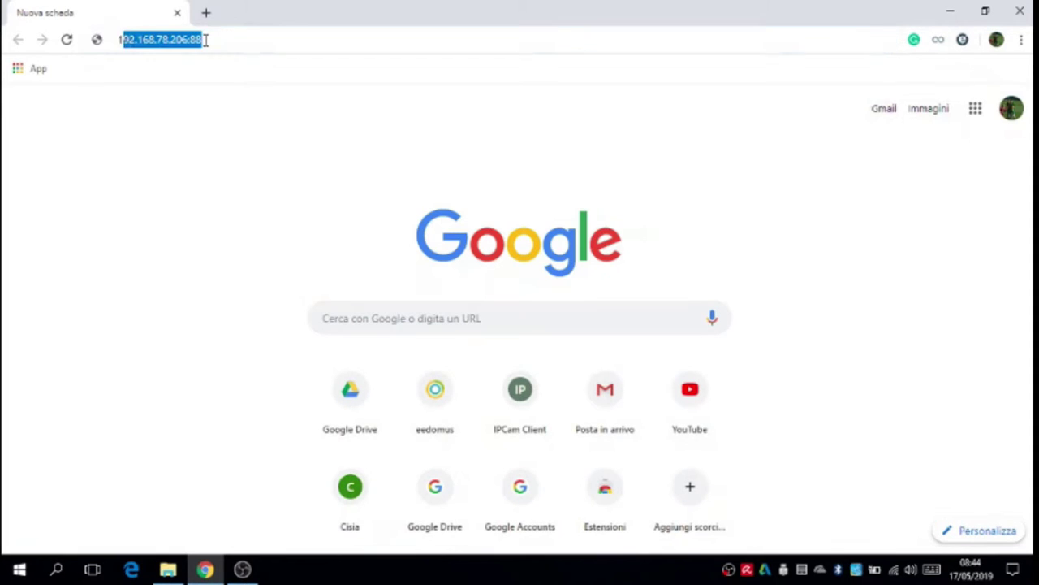
type(".168")
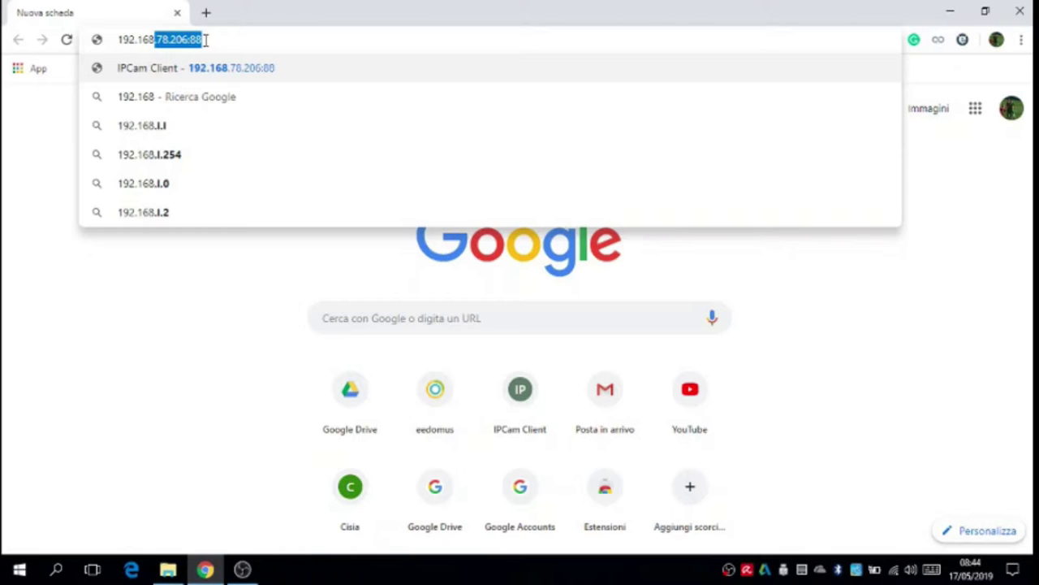
type(".78.20")
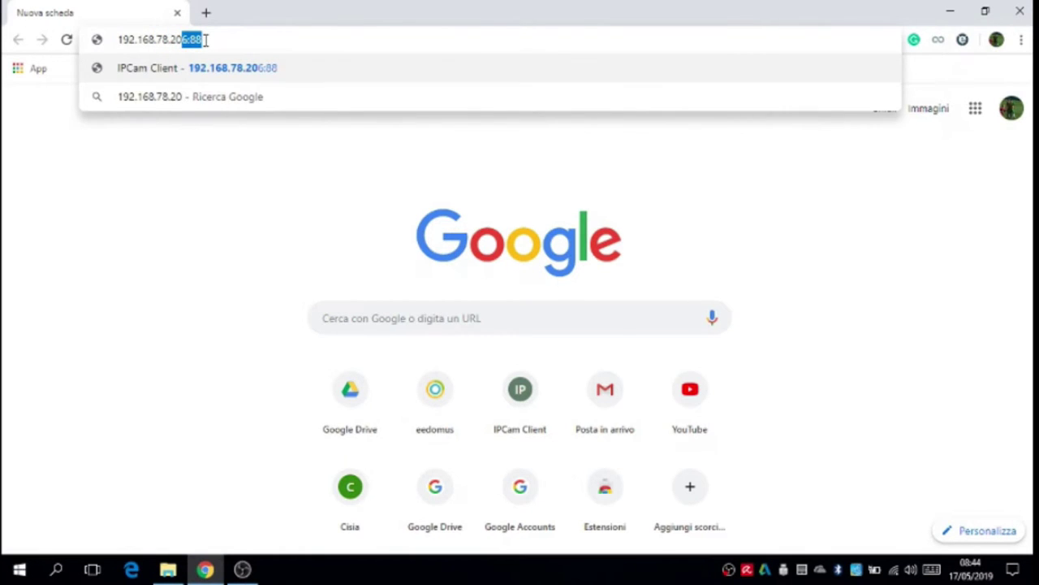
type("6:88/")
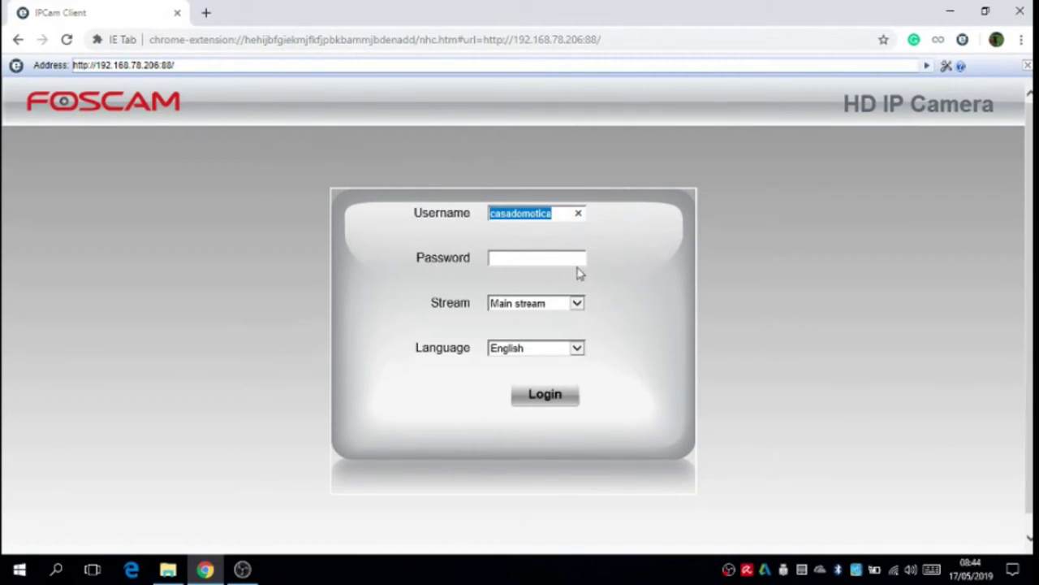
Log in to the camera with its password and expand Setup Wizard under Settings.
left_click(538, 256)
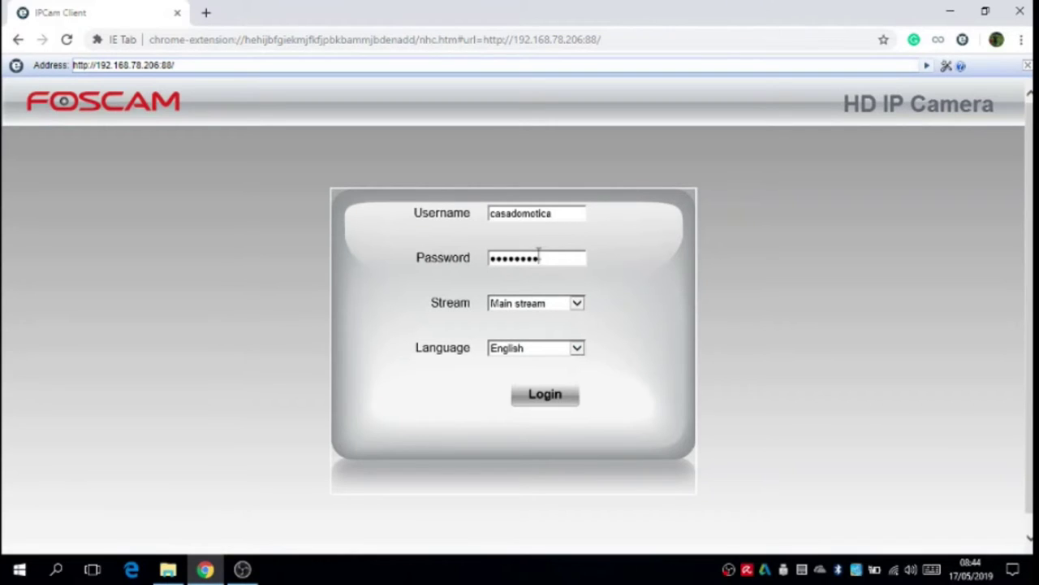
left_click(565, 398)
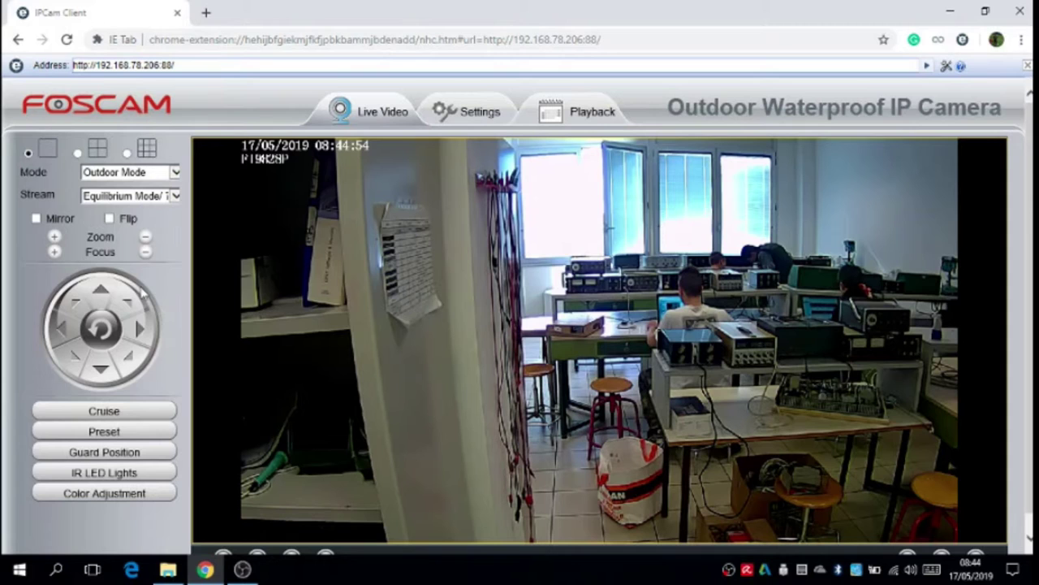
left_click(466, 118)
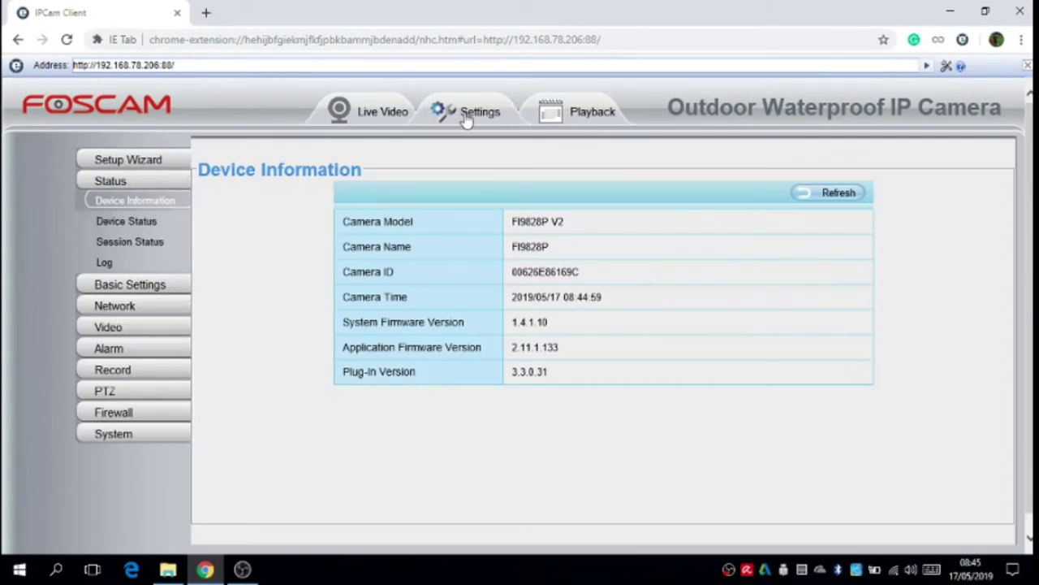
left_click(130, 161)
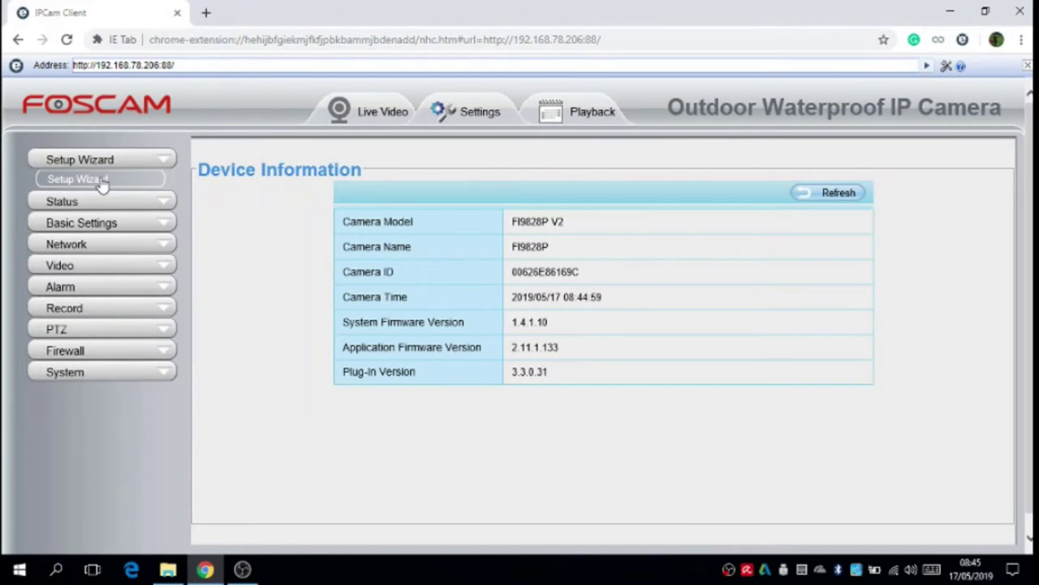
Start the setup wizard and keep the camera name FI9828P.
left_click(102, 180)
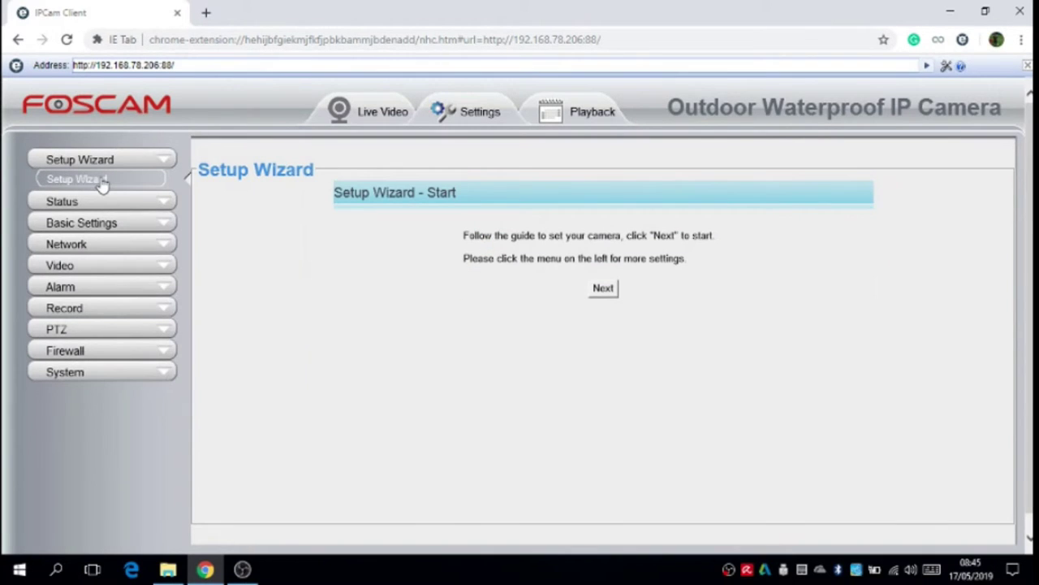
left_click(605, 291)
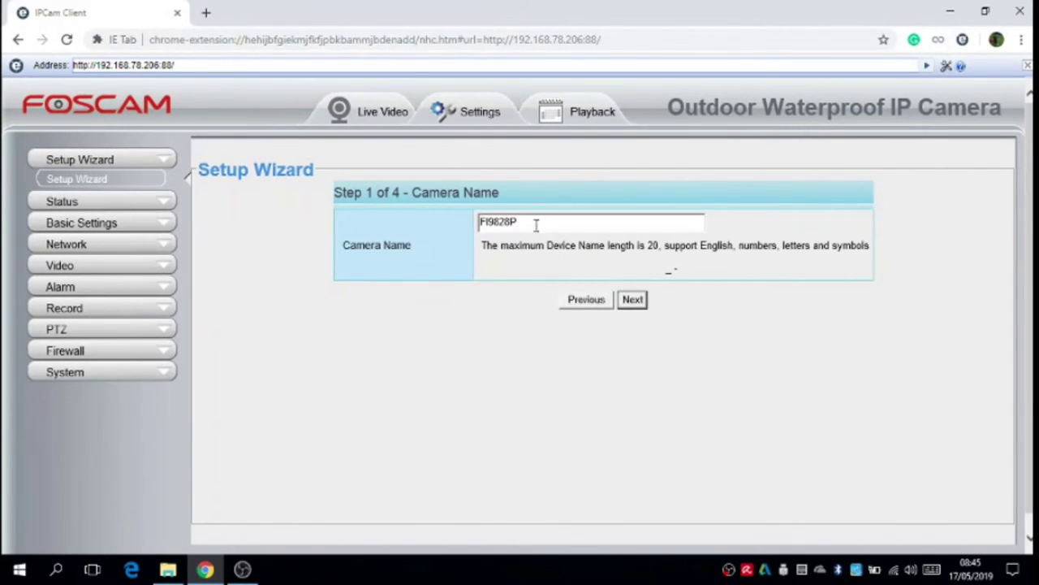
left_click(536, 224)
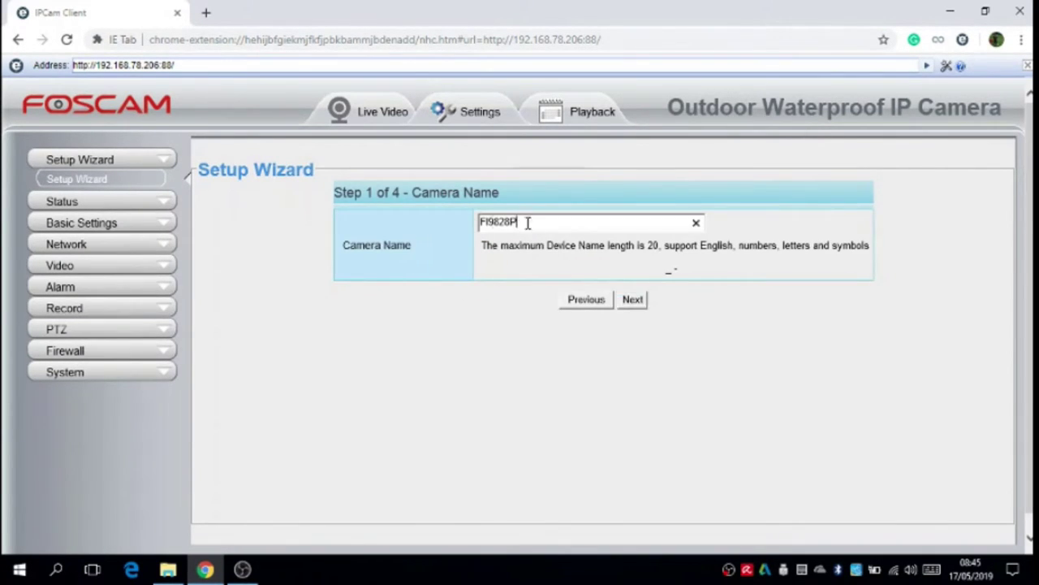
left_click(632, 300)
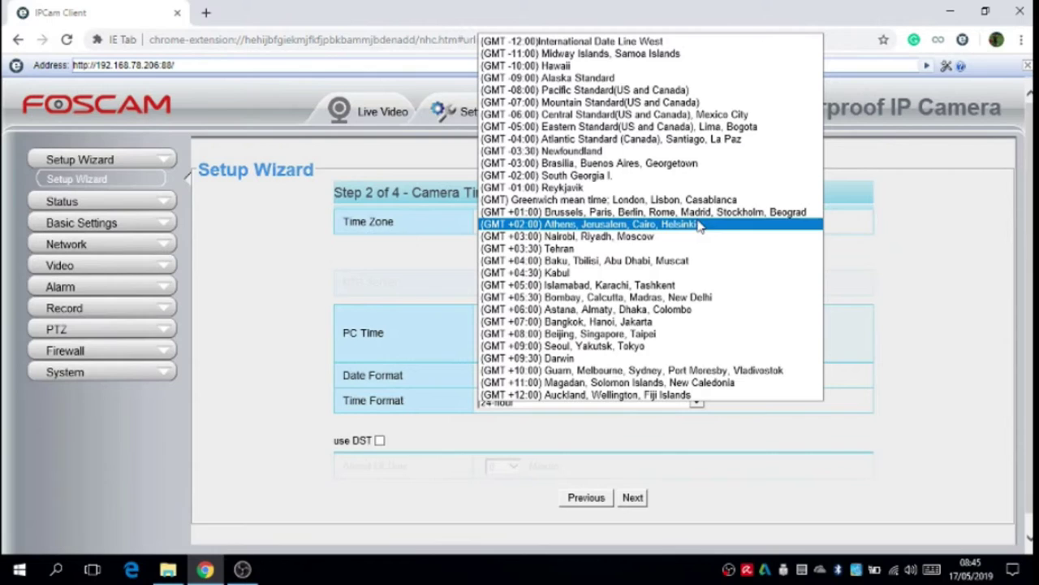
Set the time zone, sync the camera clock with the PC, and select Wi-Fi network NETGEAR_11ng.
left_click(632, 213)
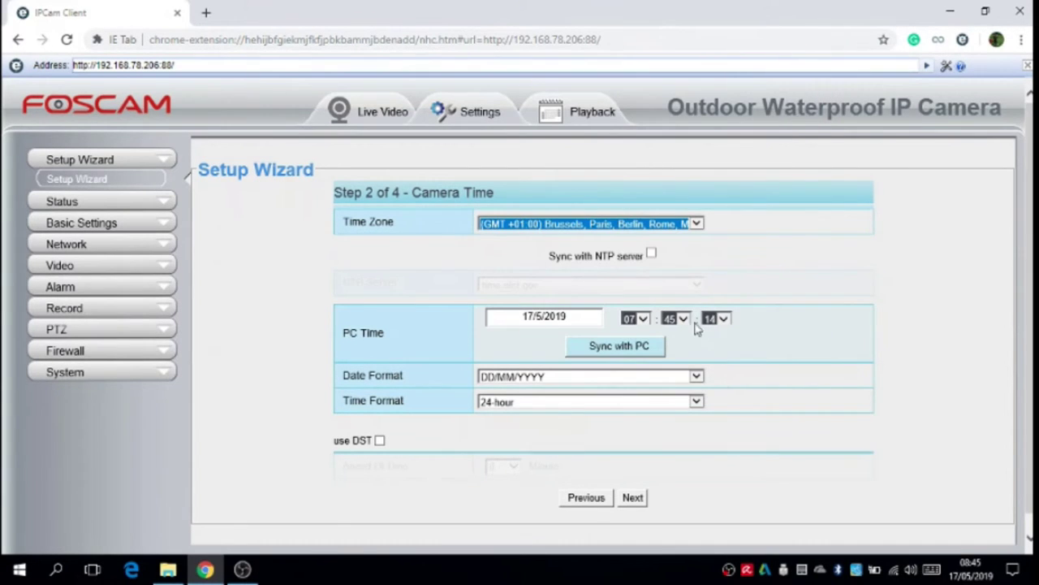
left_click(641, 345)
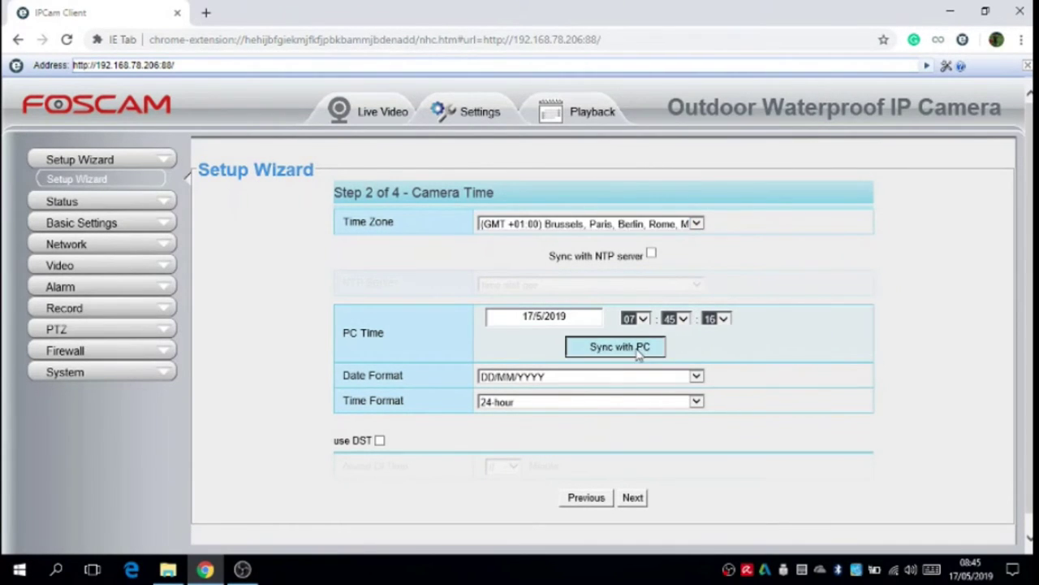
scroll(518, 306, "down", 1)
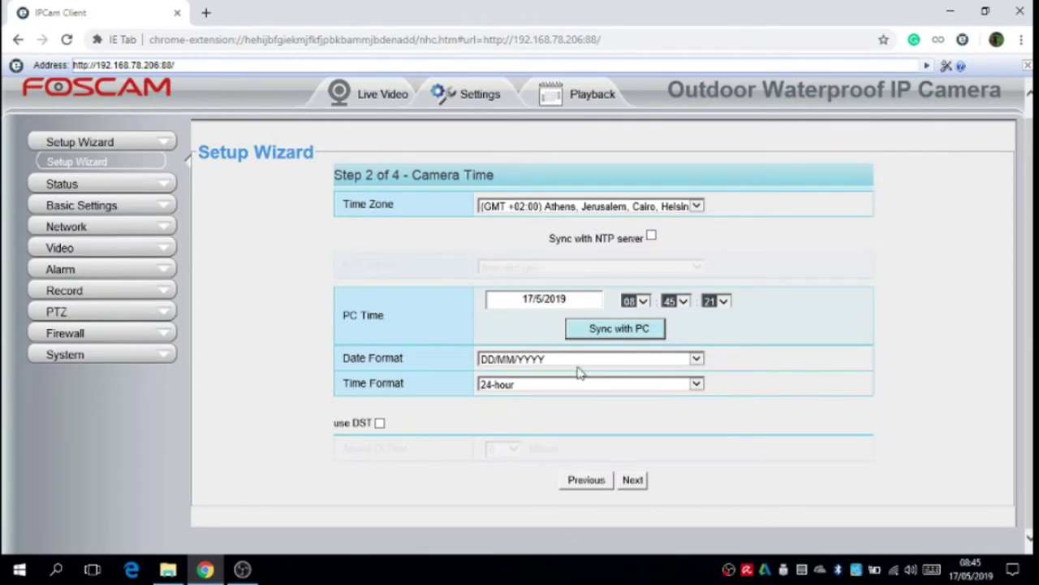
left_click(635, 480)
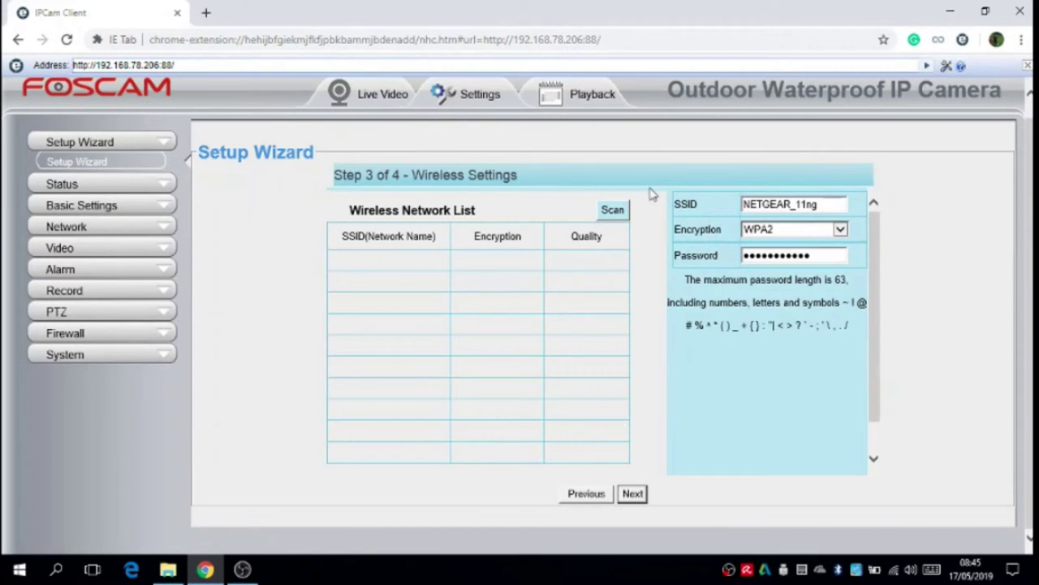
left_click(605, 215)
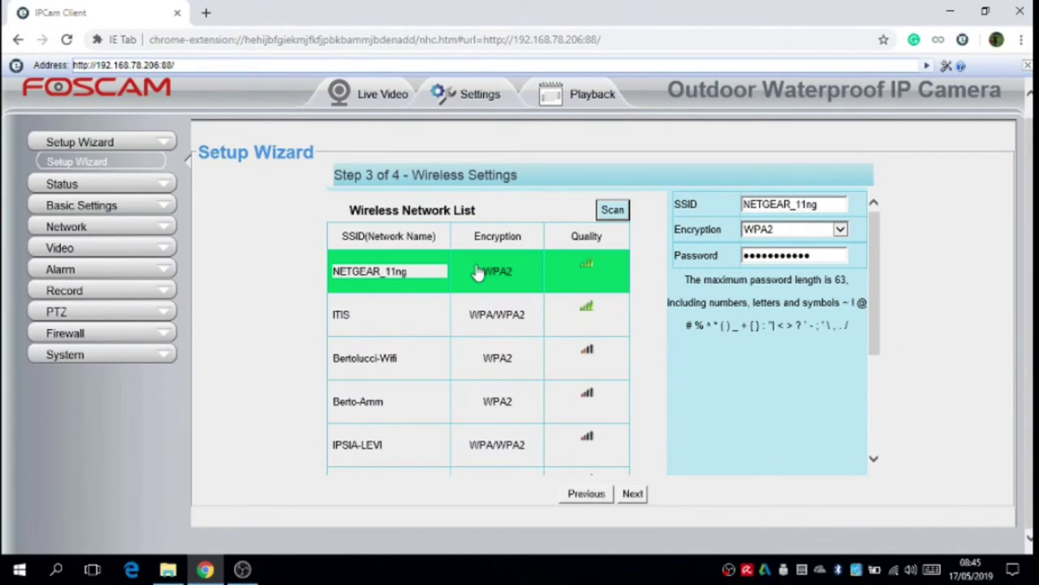
left_click(622, 279)
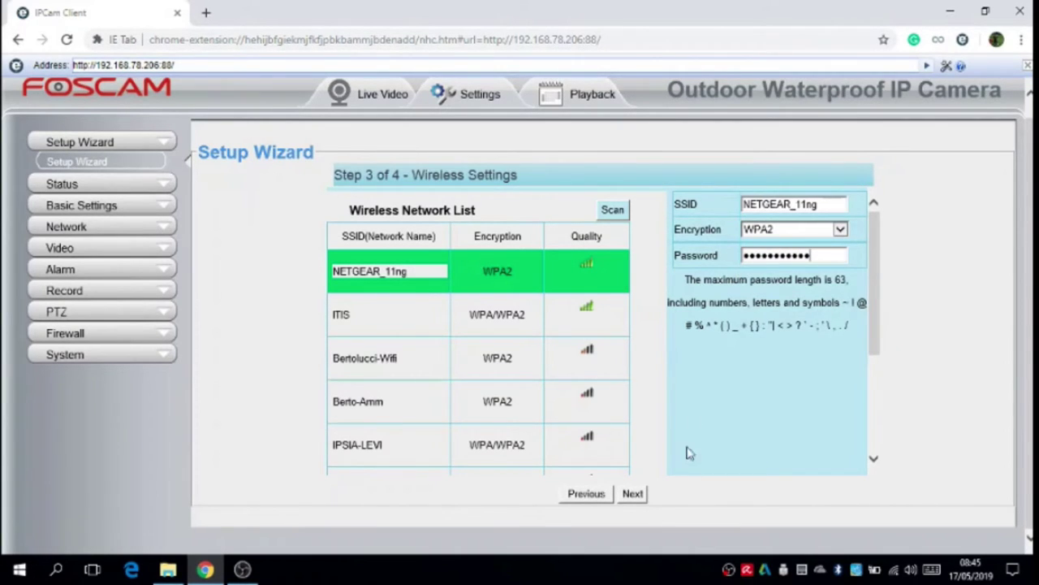
Finish the setup wizard and confirm applying the new camera settings.
left_click(631, 493)
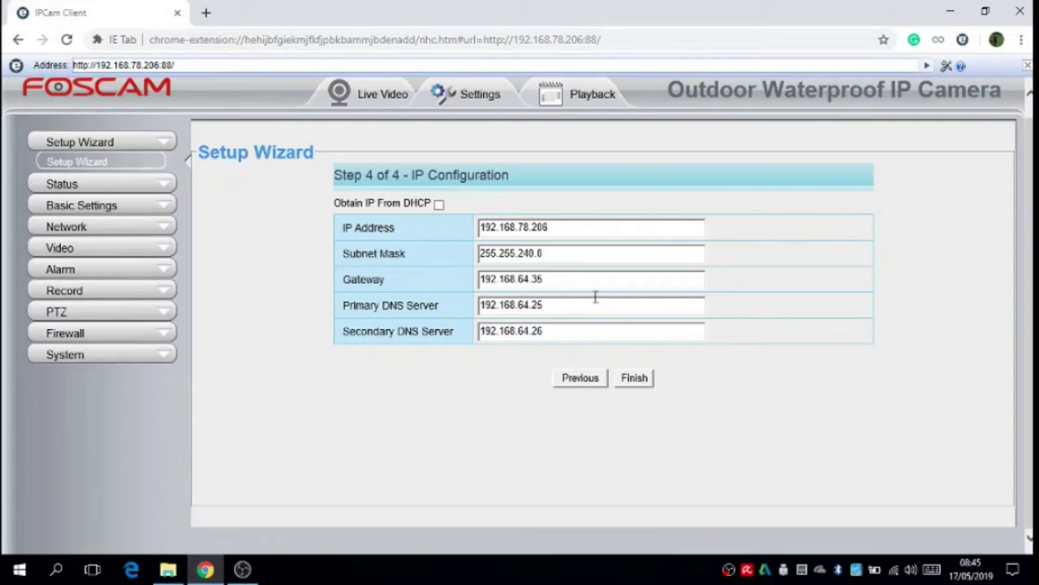
left_click(634, 377)
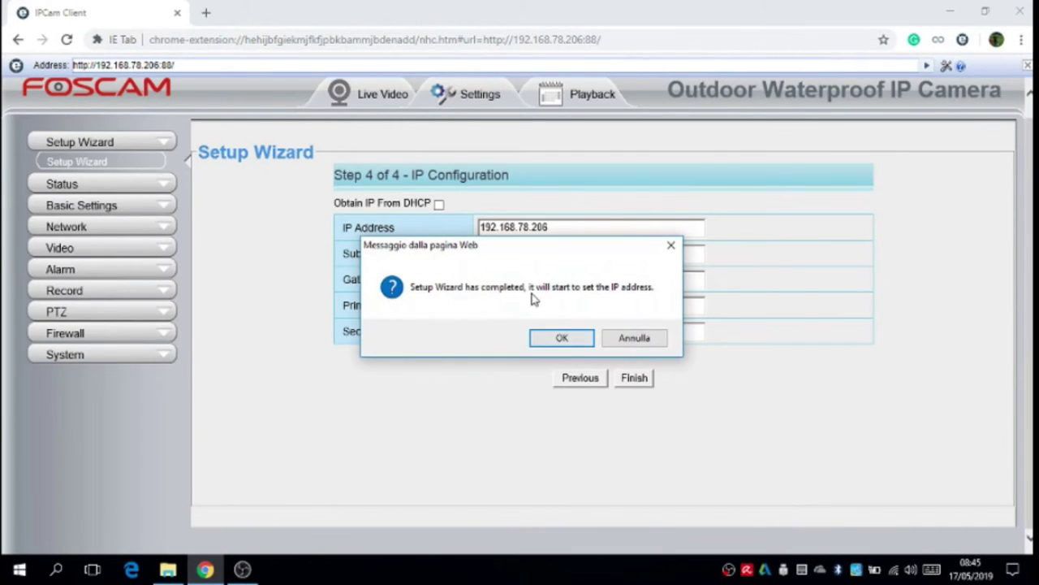
left_click(568, 340)
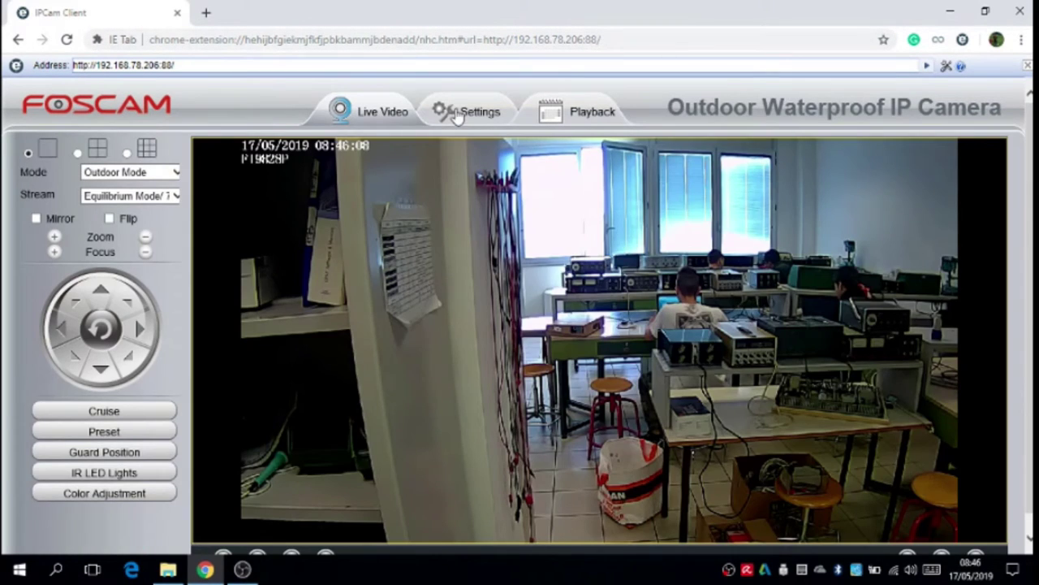
Check the camera's FTP settings: server ftp://camera6.eedomus.com on port 21.
left_click(456, 110)
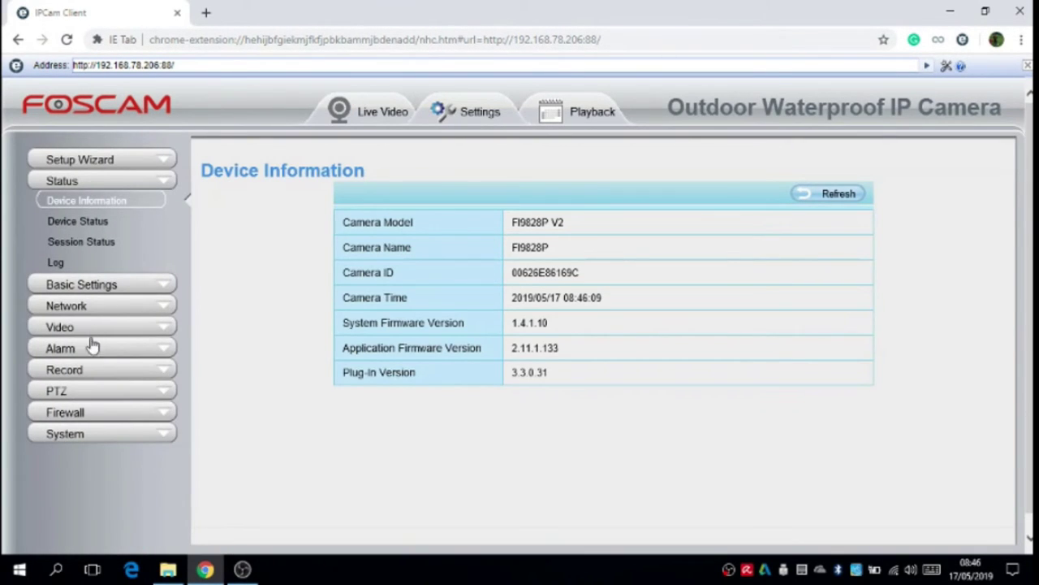
left_click(110, 284)
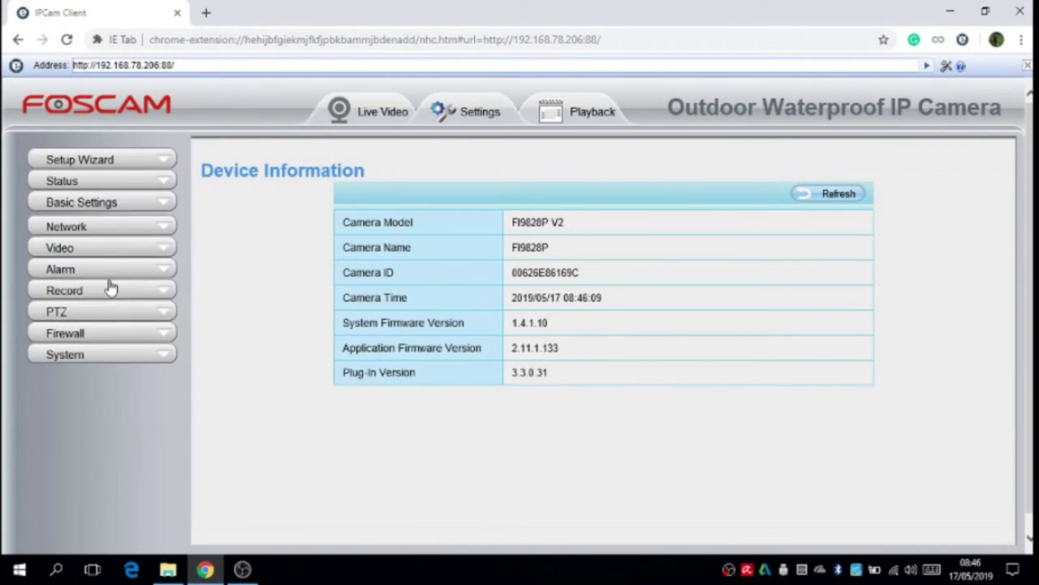
left_click(116, 306)
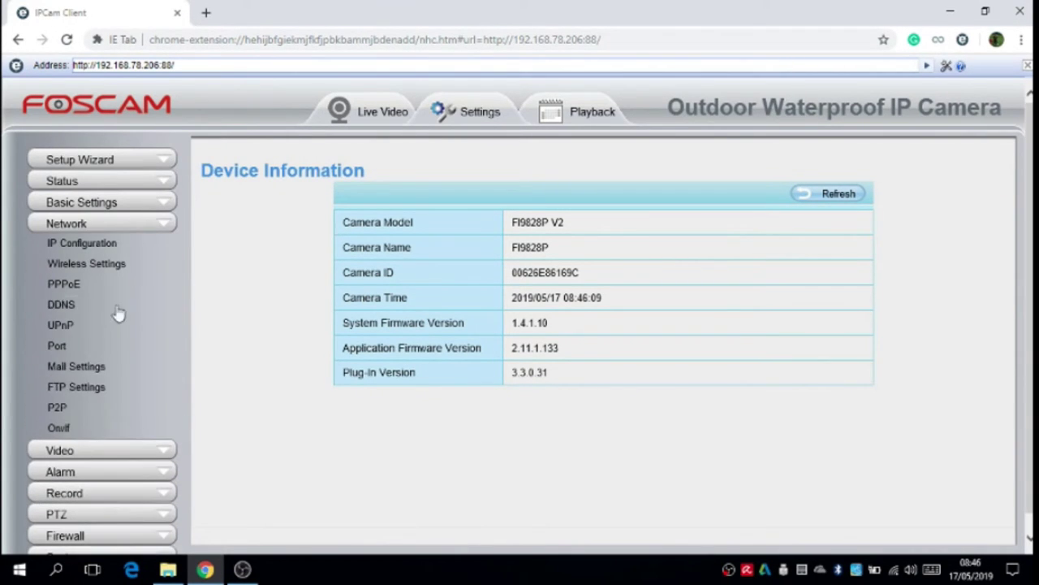
left_click(89, 390)
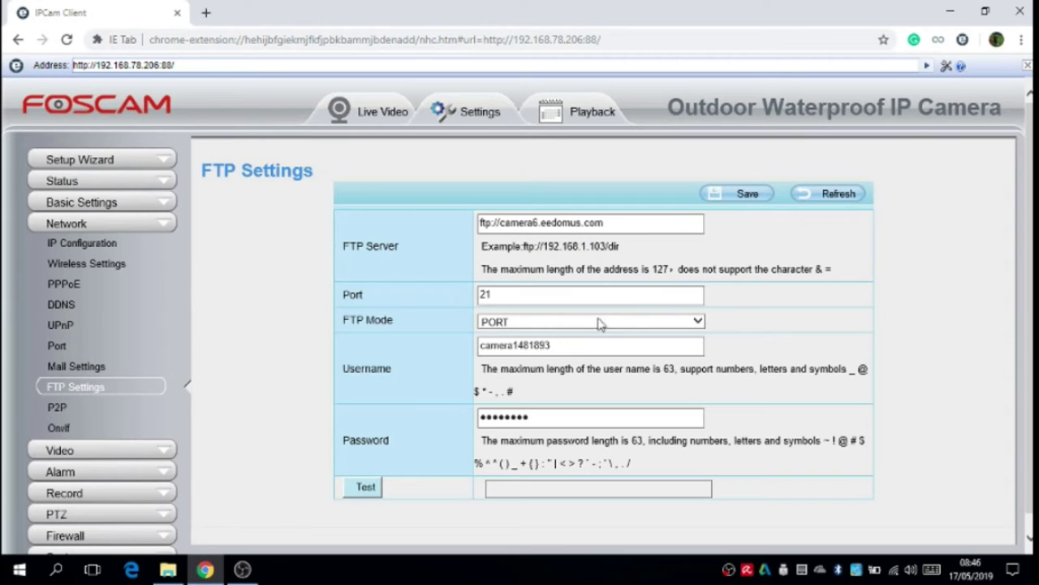
left_click_drag(620, 223, 449, 224)
left_click(661, 227)
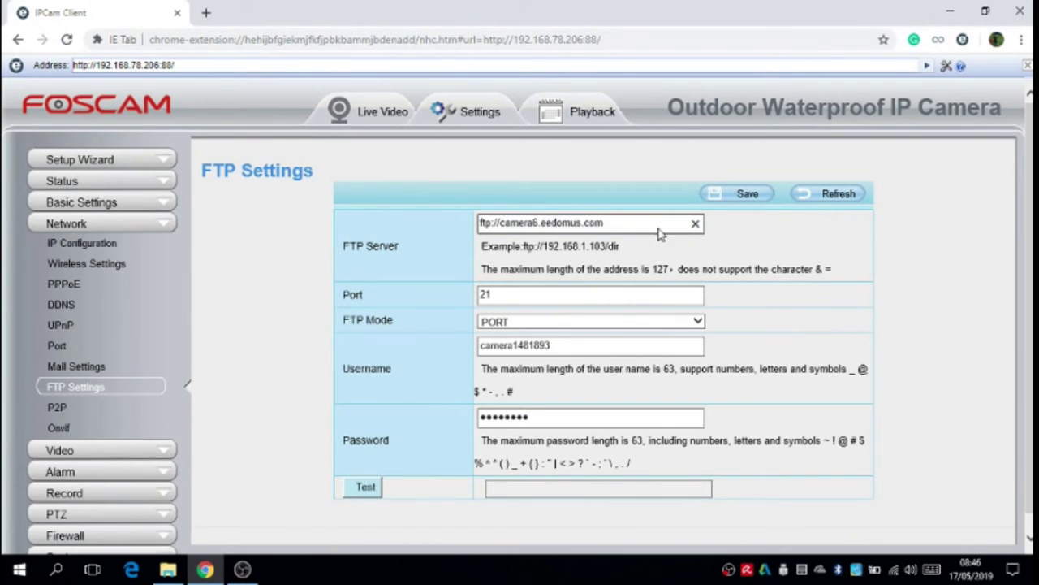
left_click_drag(661, 228, 491, 235)
left_click(616, 234)
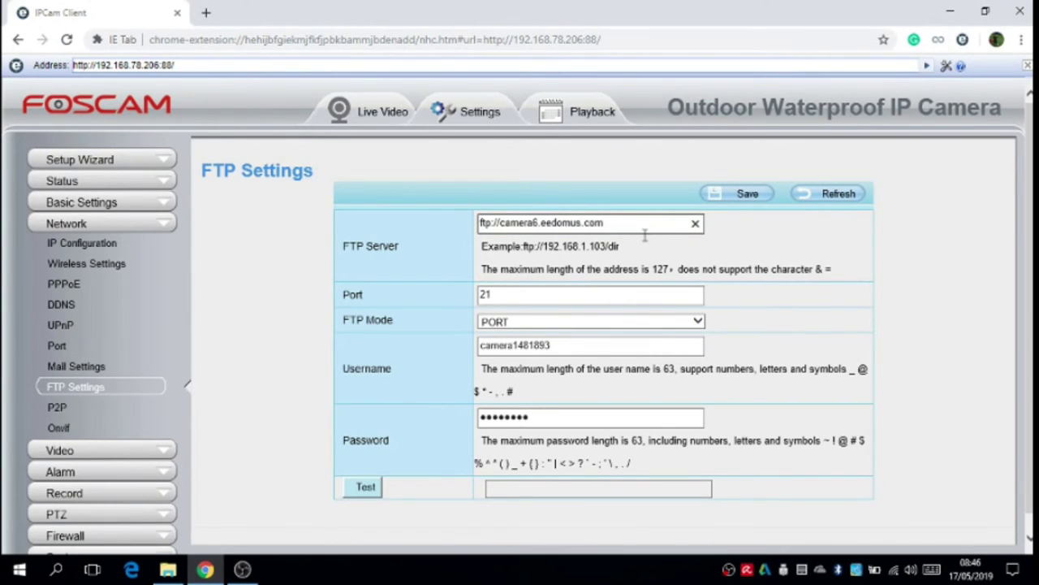
left_click(208, 13)
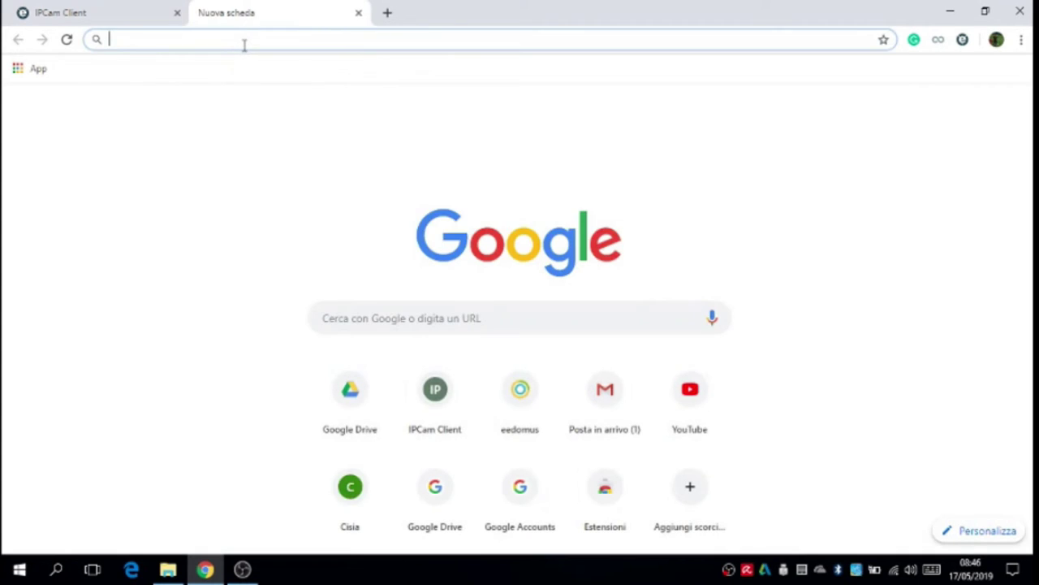
Open eedomus at secure.eedomus.com, dismiss the translate offer, and go to Home > Cameras.
type("secure.eedo")
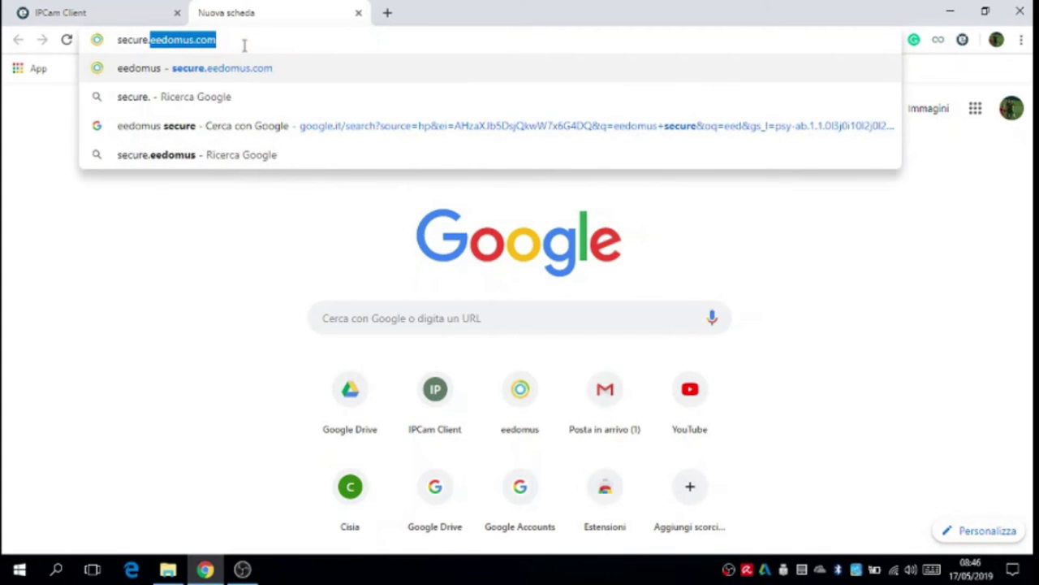
type("mus.com")
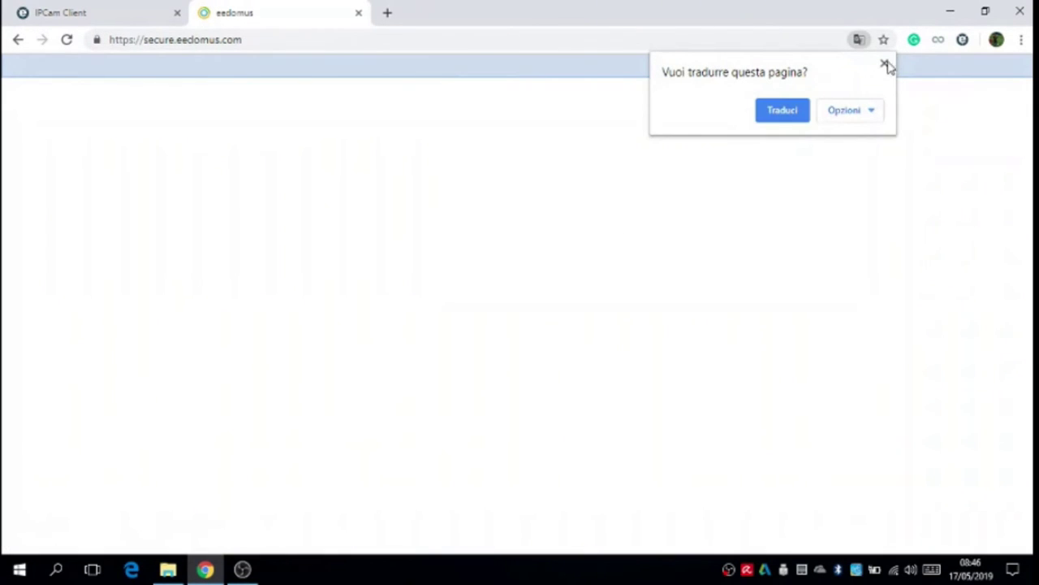
left_click(883, 67)
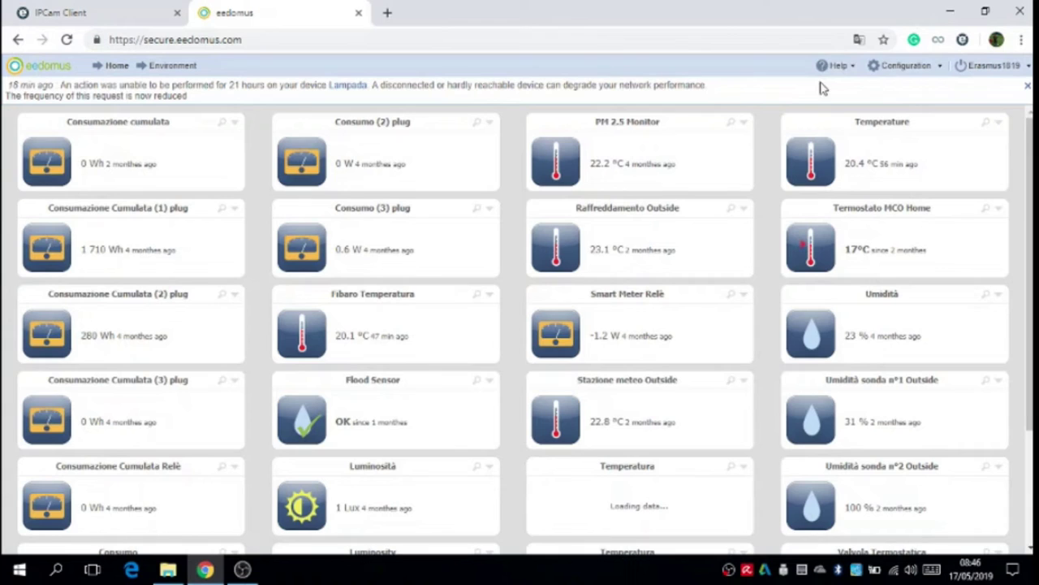
left_click(102, 65)
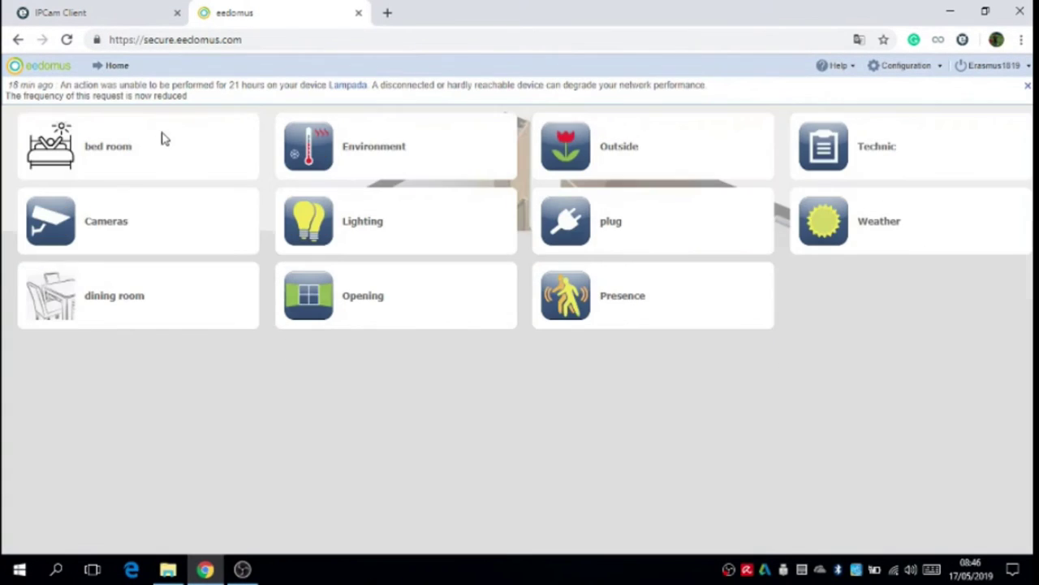
left_click(45, 227)
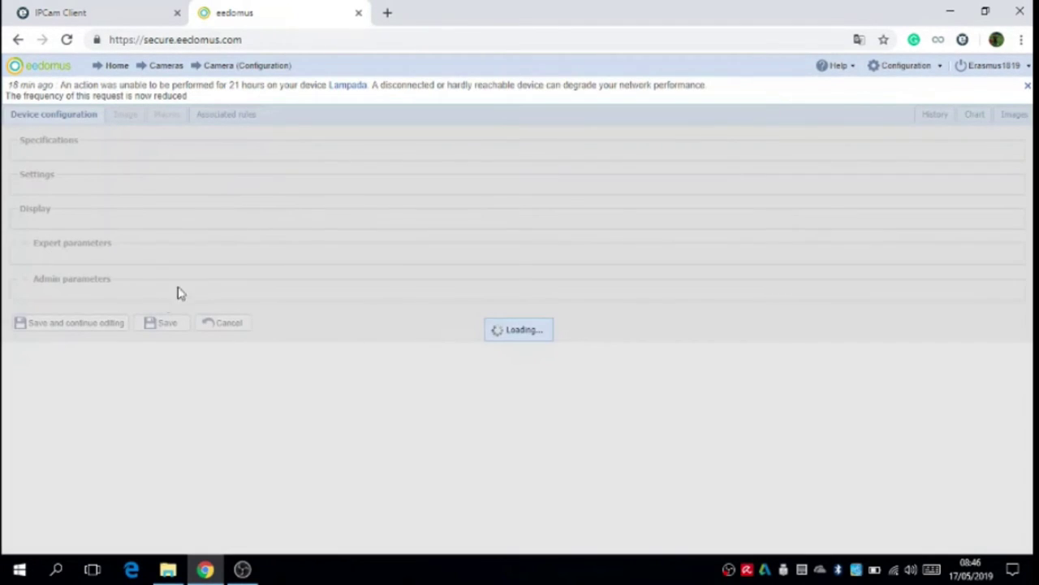
Check the eedomus FTP URL camera6.eedomus.com, then return to the Foscam FTP settings.
scroll(233, 278, "down", 2)
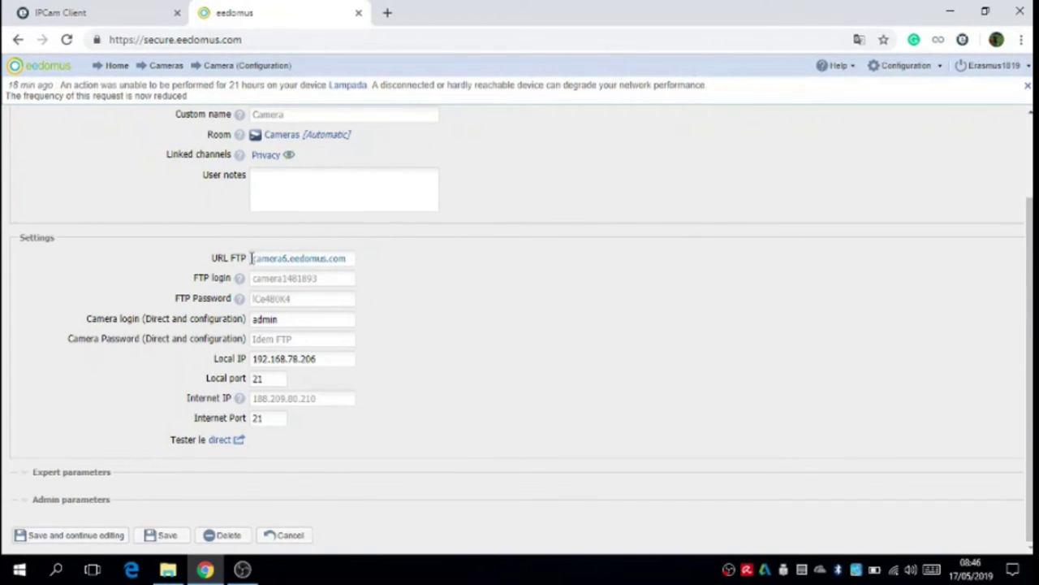
left_click_drag(252, 258, 252, 279)
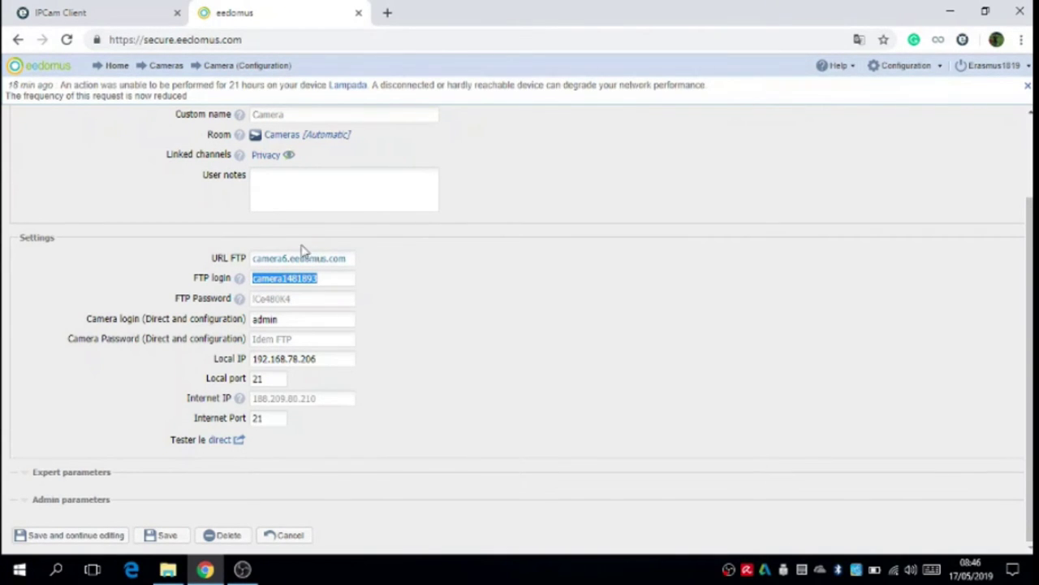
left_click(122, 18)
Match the Foscam FTP username and password to eedomus's FTP login, then test the connection to Success.
scroll(556, 299, "down", 1)
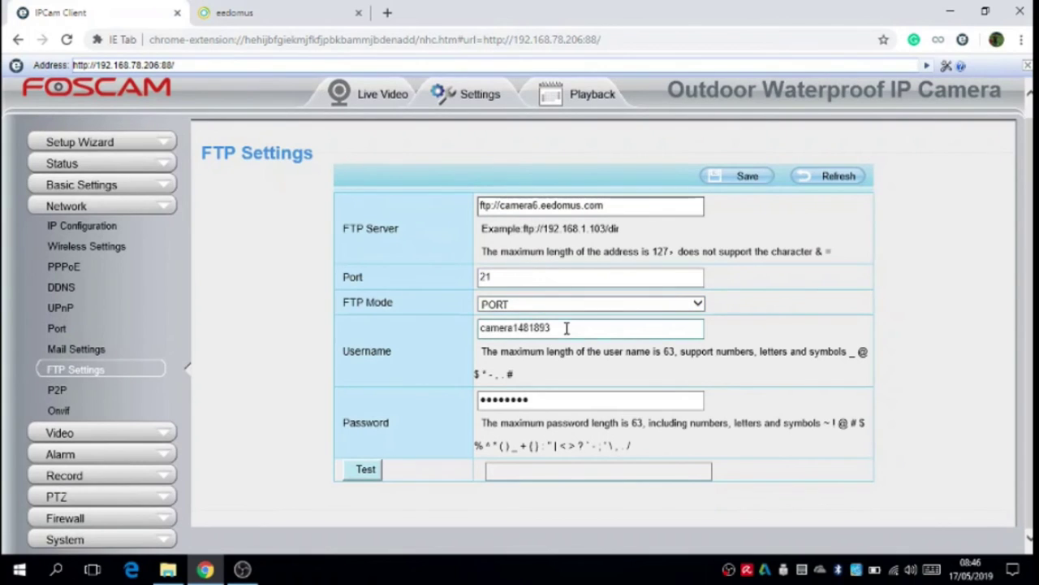
left_click_drag(587, 327, 432, 331)
left_click(483, 328)
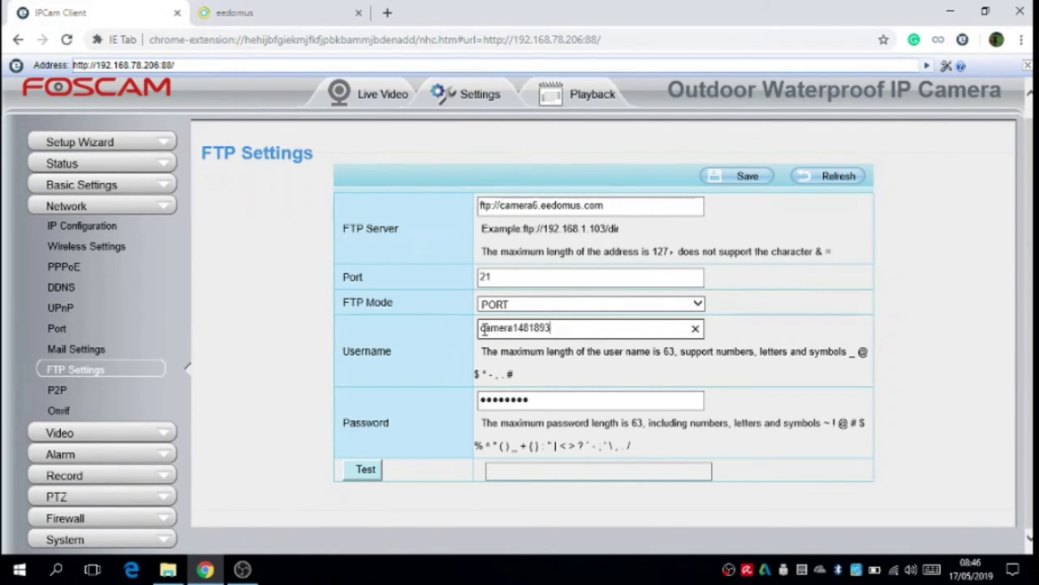
left_click(297, 14)
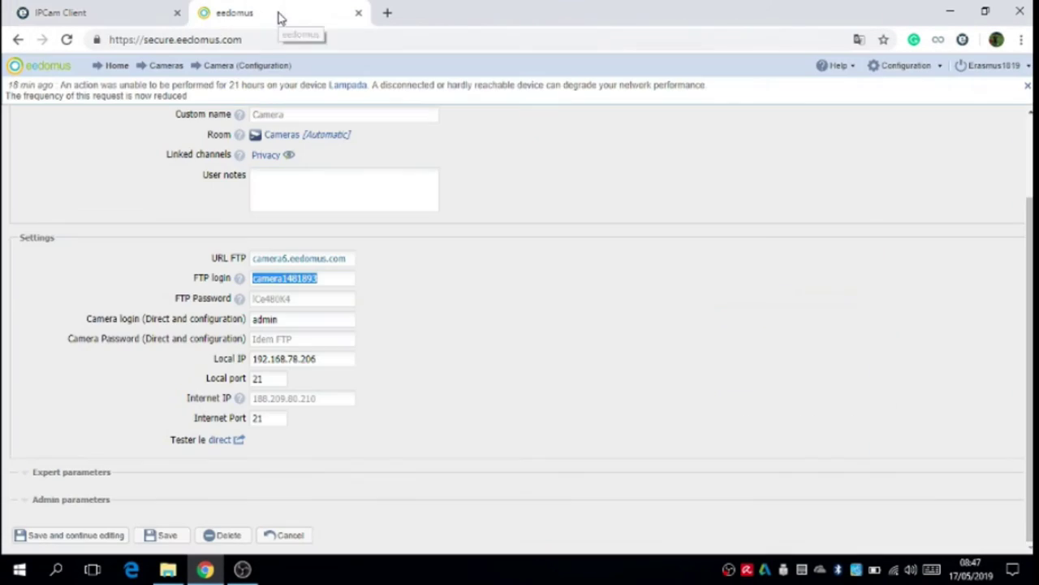
left_click(285, 298)
double_click(284, 298)
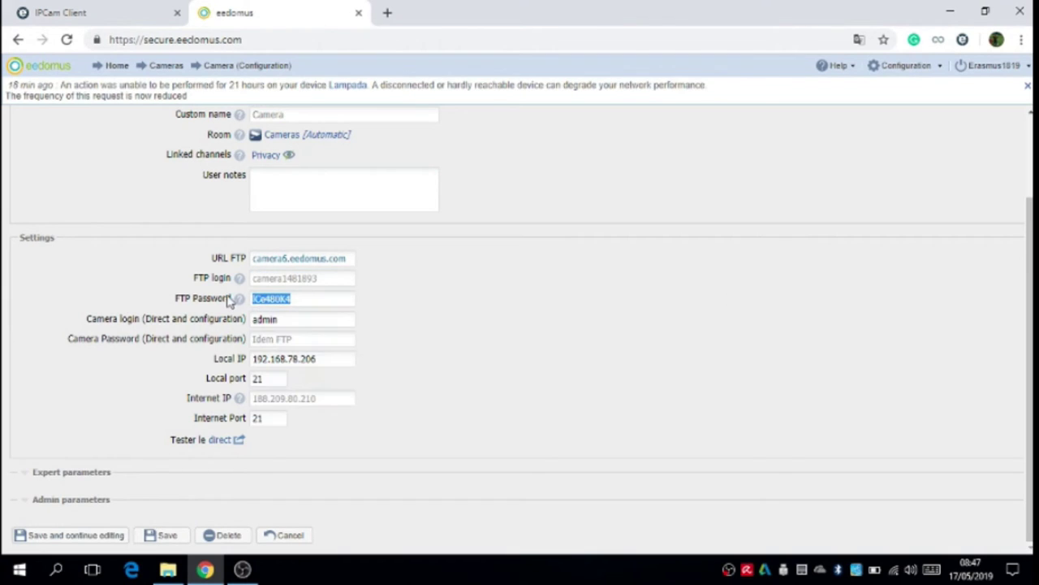
left_click(94, 14)
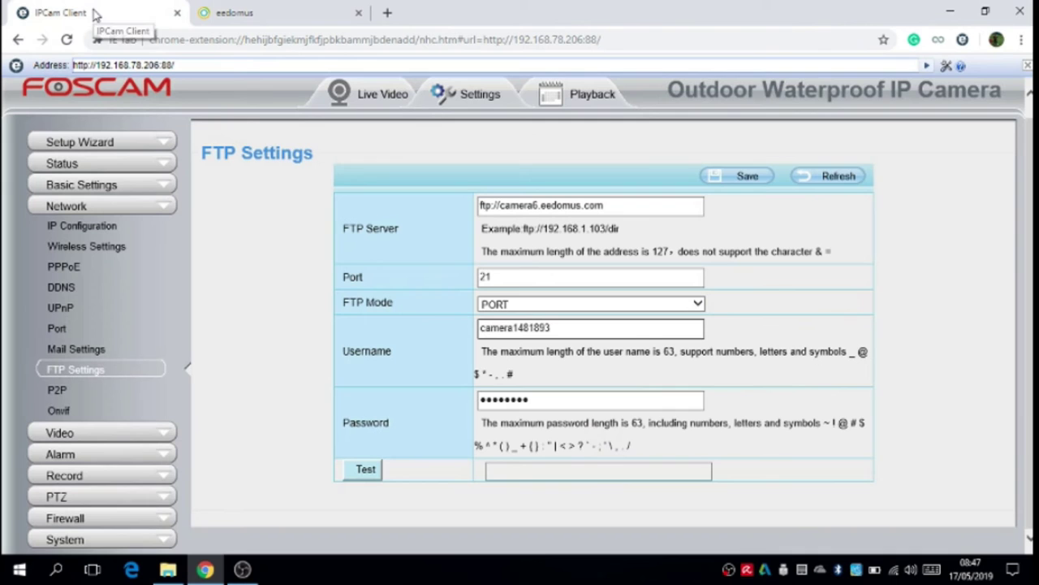
double_click(547, 400)
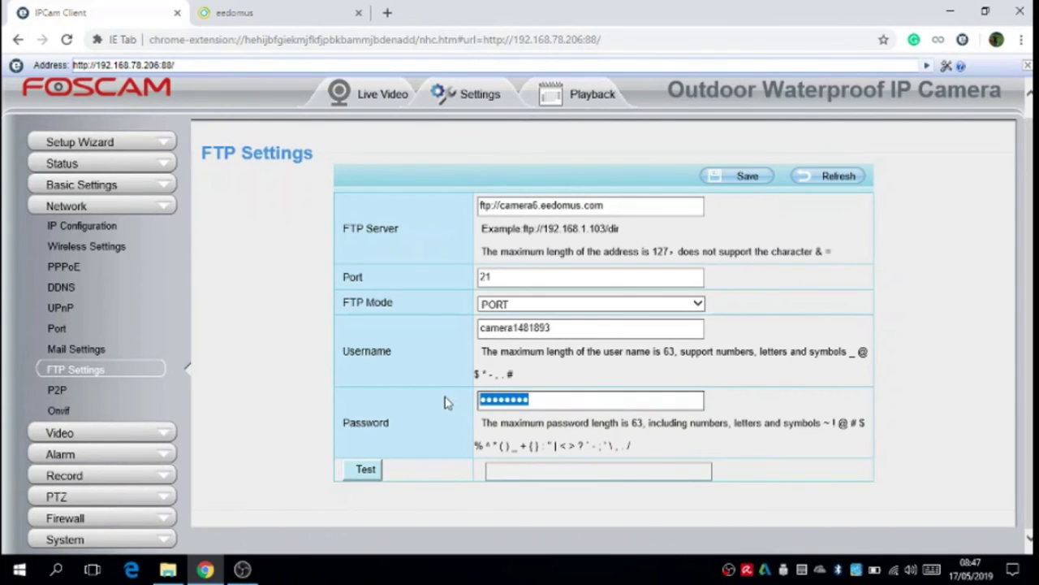
left_click(366, 471)
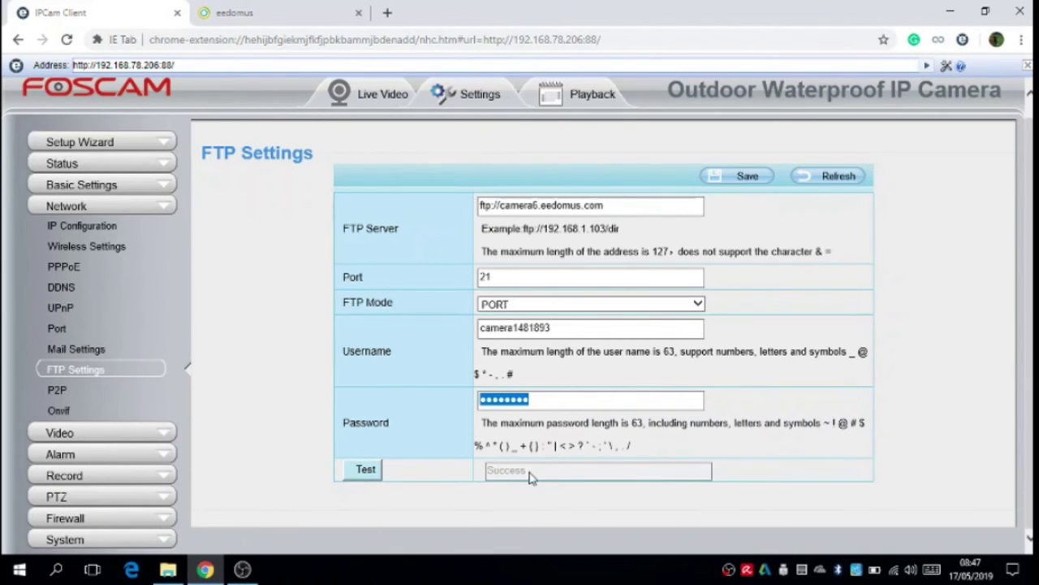
Run eedomus's Tester le direct from Expert parameters and select the remote live-view address.
left_click(266, 11)
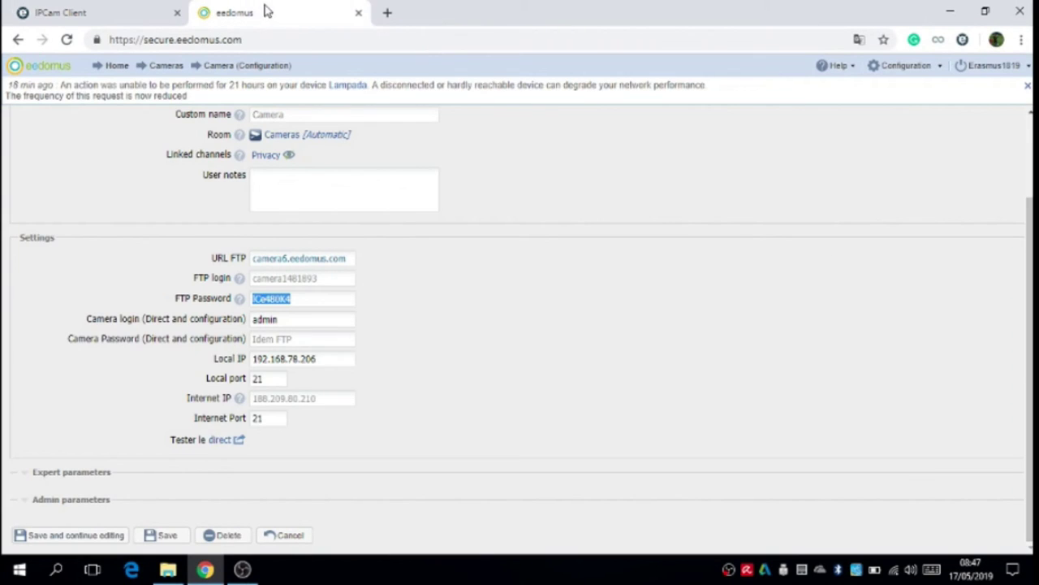
left_click(25, 477)
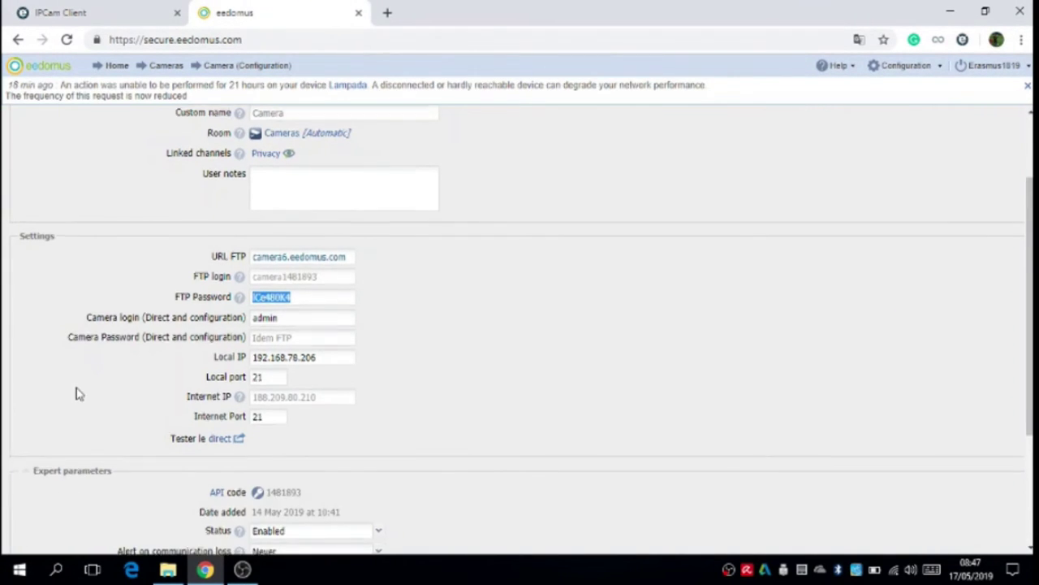
scroll(77, 384, "down", 3)
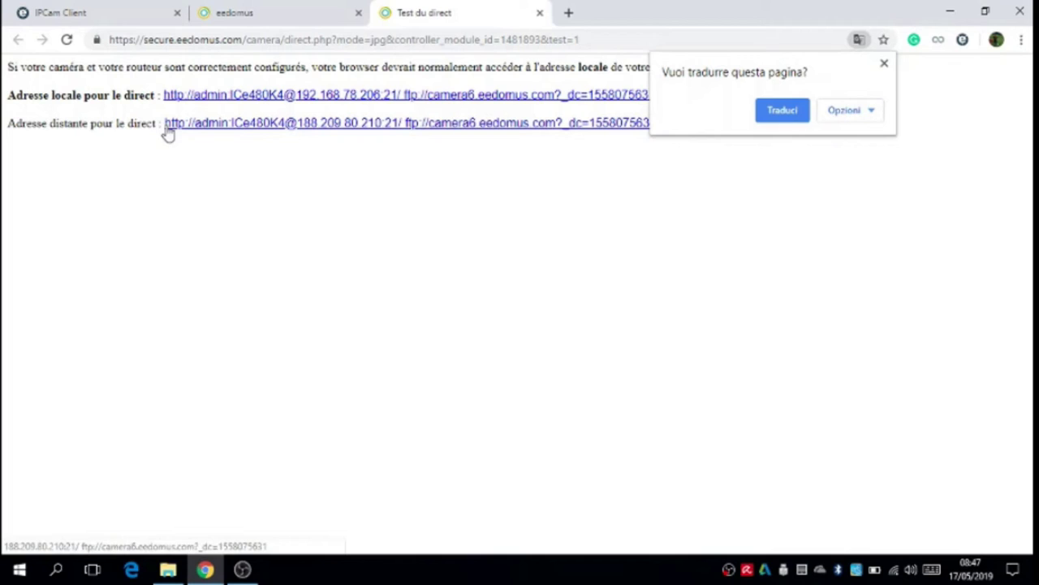
left_click_drag(160, 122, 653, 122)
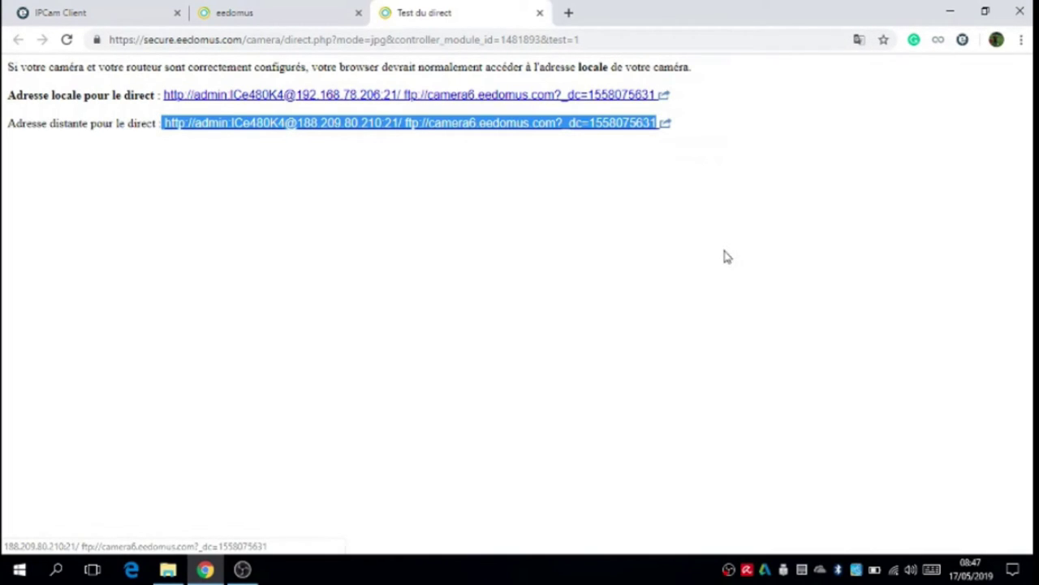
left_click(102, 12)
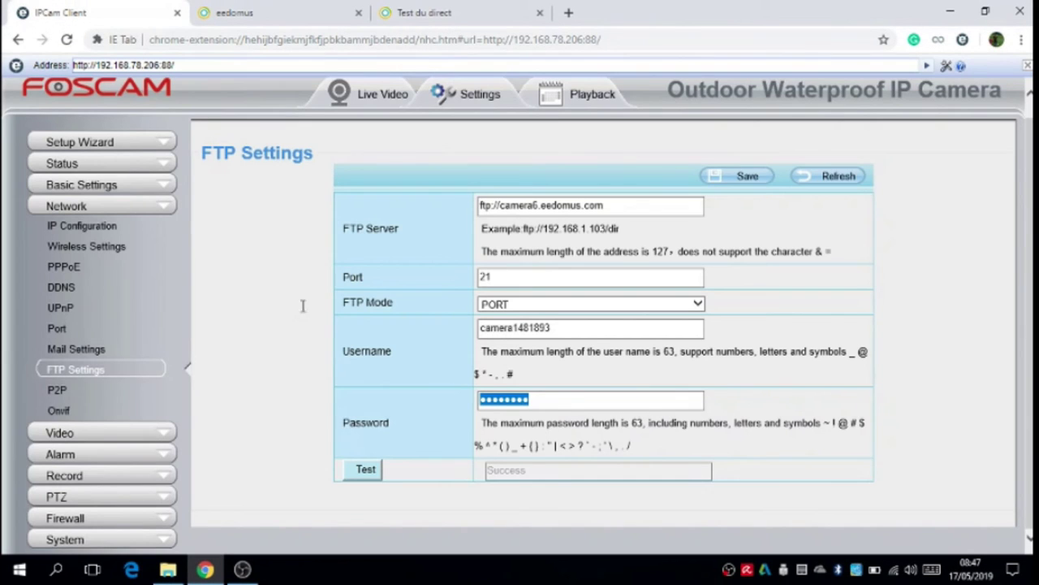
Confirm the direct image link ftp://camera6.eedomus.com matches the Foscam FTP server, then save the camera.
left_click(237, 22)
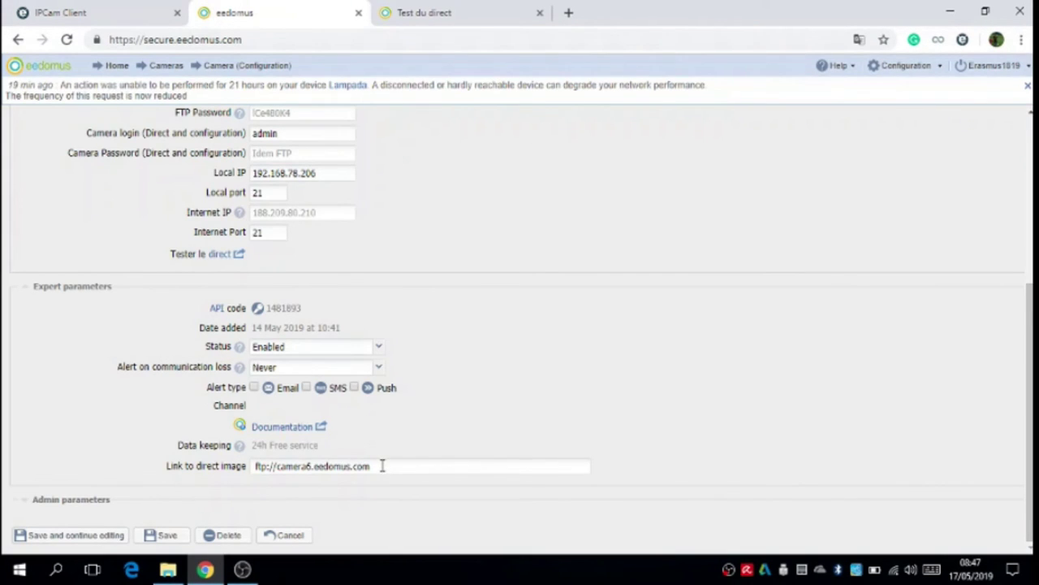
left_click_drag(370, 466, 267, 468)
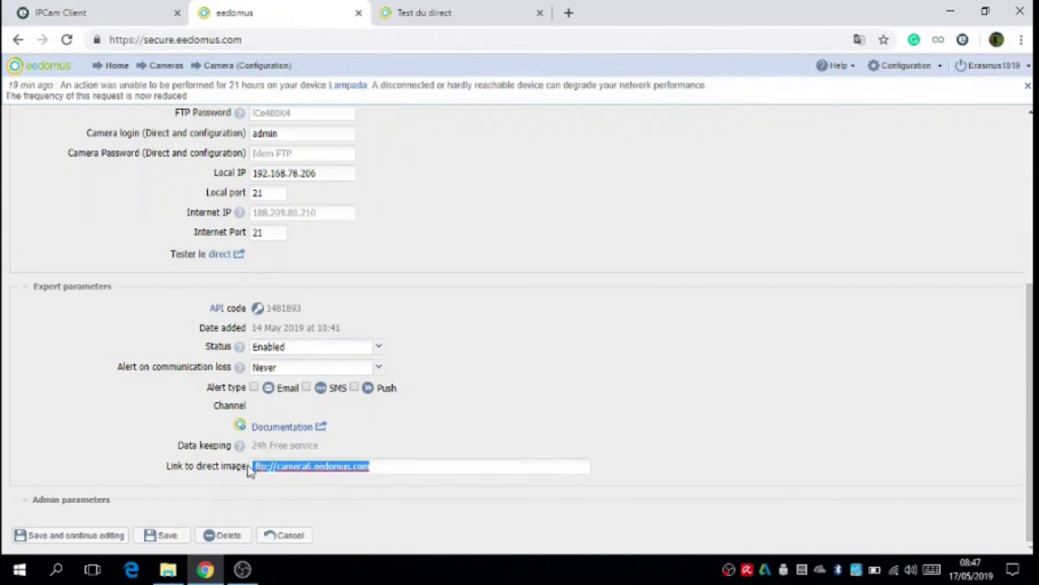
left_click(384, 466)
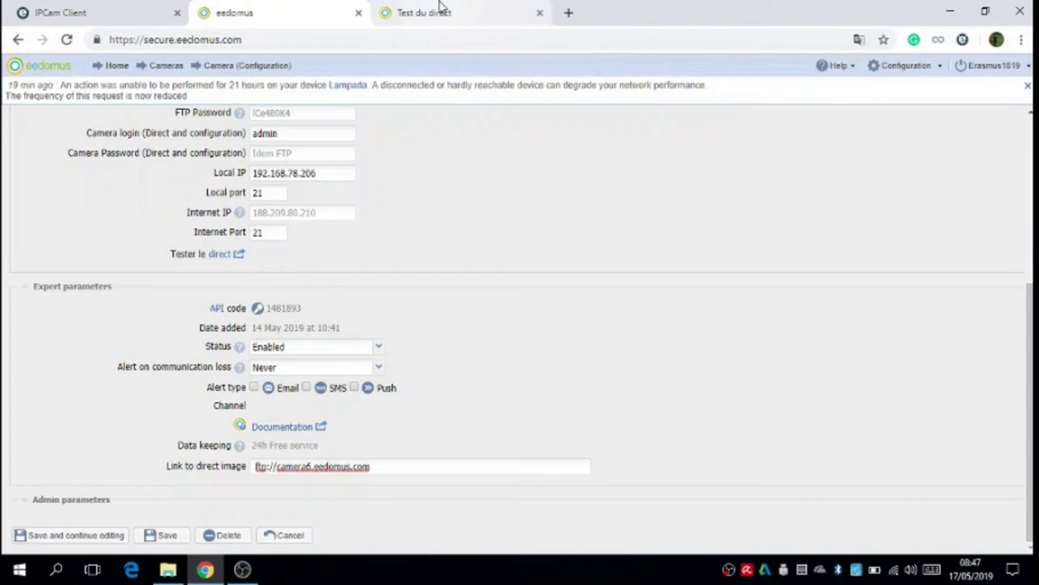
left_click(118, 20)
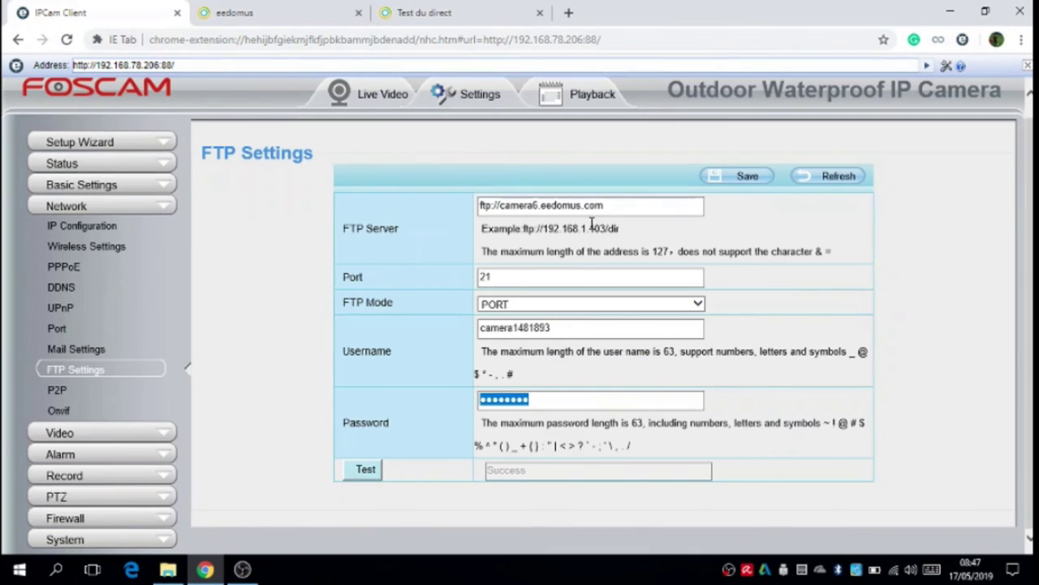
left_click_drag(609, 205, 455, 212)
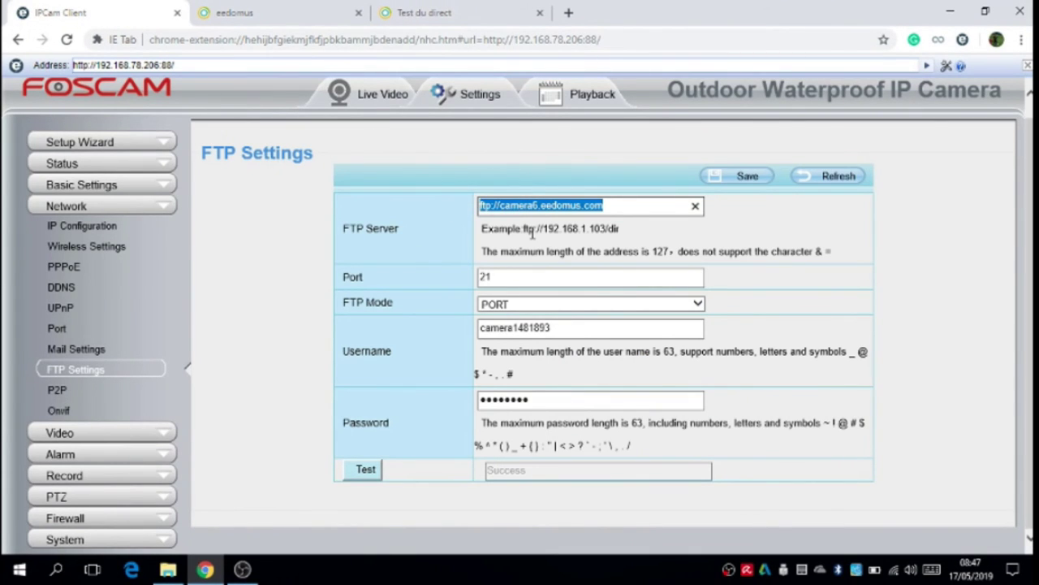
left_click(288, 17)
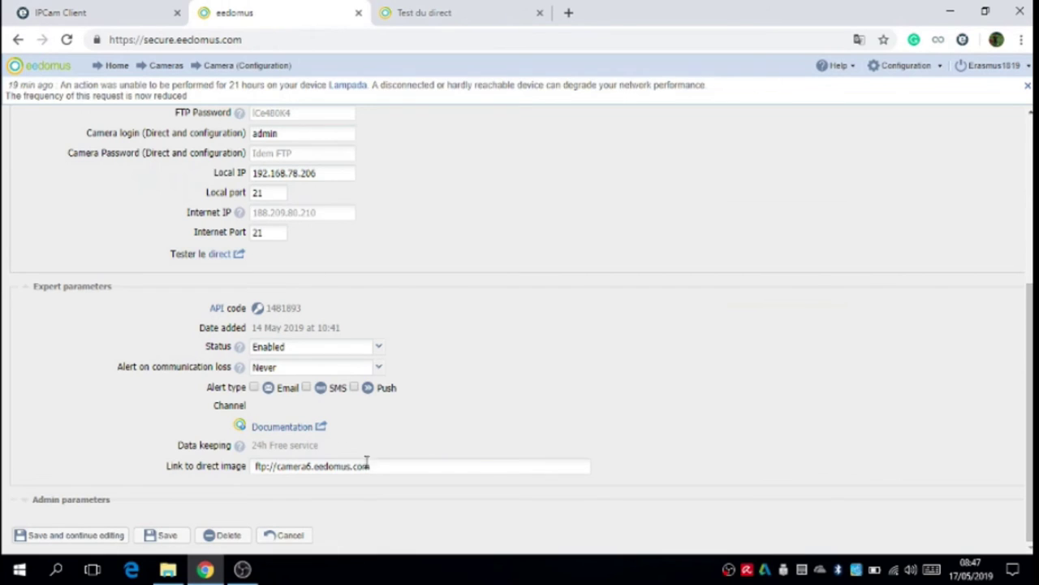
left_click_drag(365, 466, 255, 469)
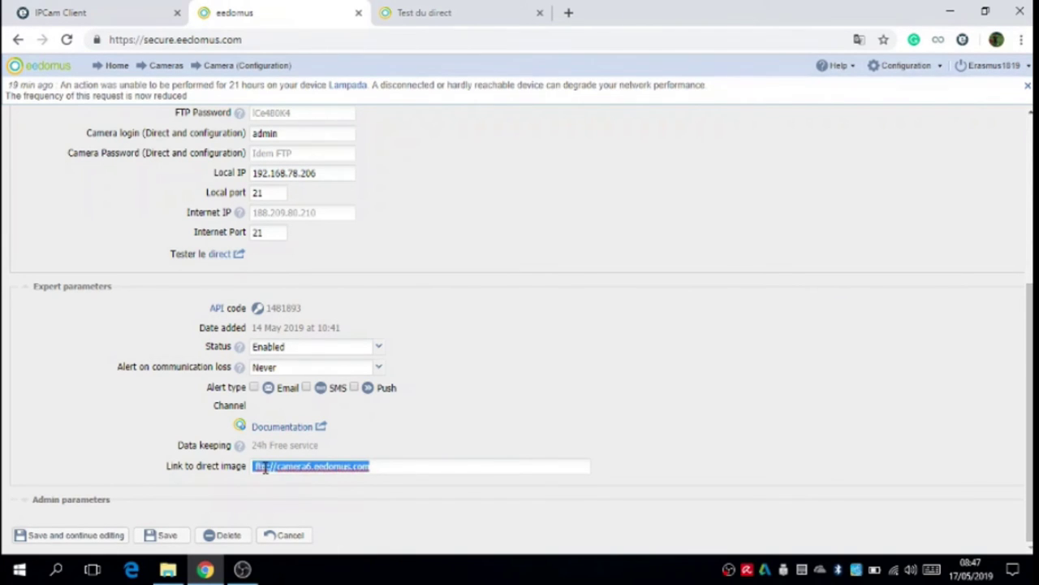
key("End")
left_click(167, 537)
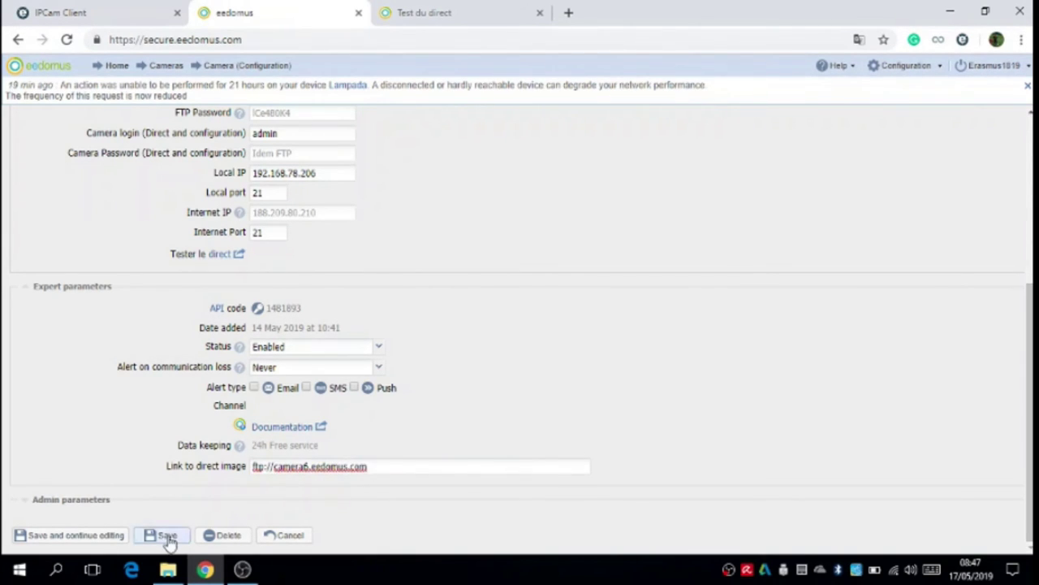
left_click(167, 539)
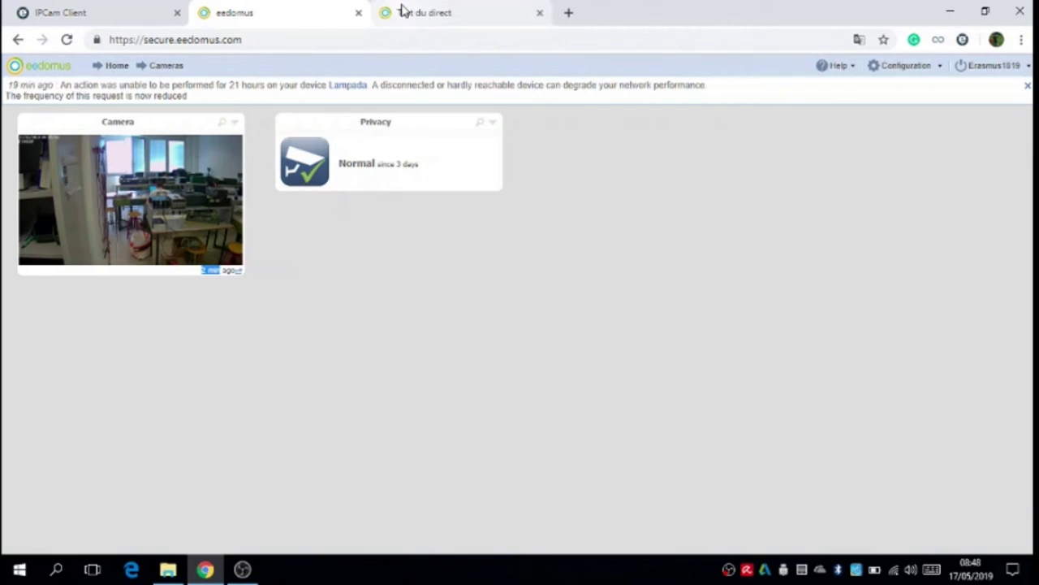
Close the Test du direct tab and return to the Foscam IPCam Client's FTP Settings.
left_click(540, 13)
left_click(110, 13)
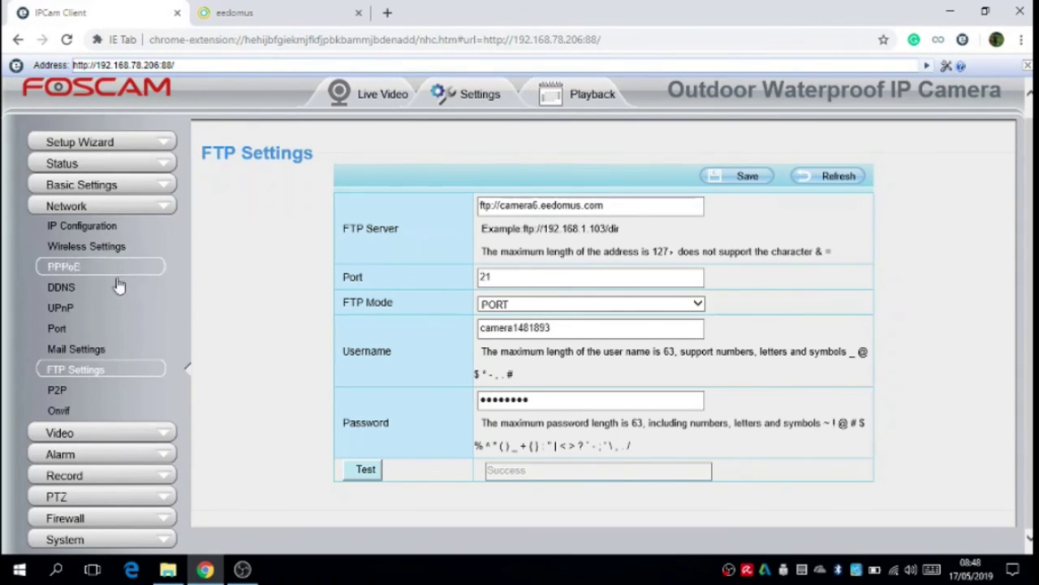
Change the Foscam snapshot capture interval from 10000 to 100 seconds, save, then view eedomus Cameras.
left_click(96, 435)
left_click(122, 253)
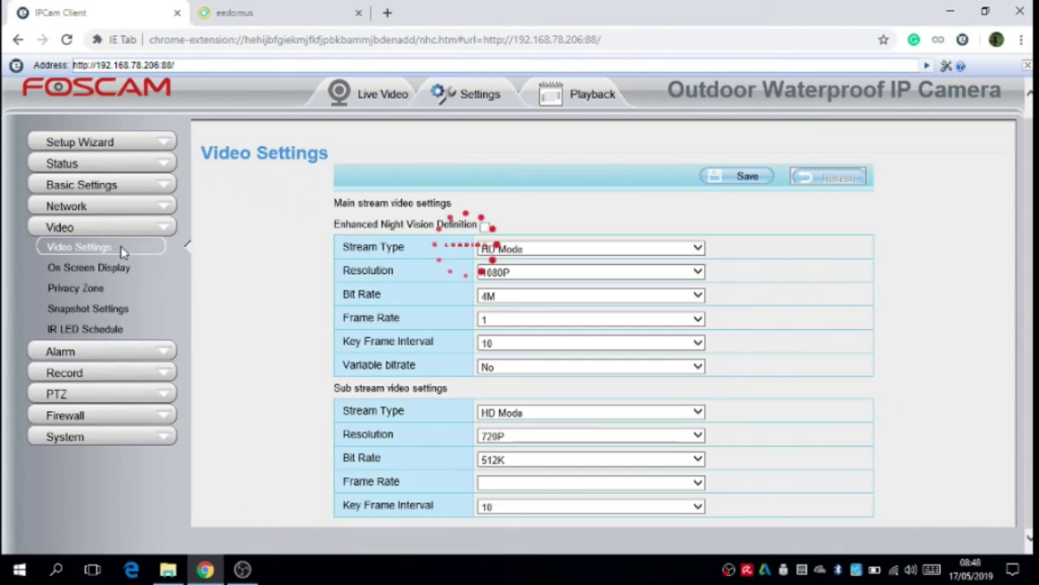
left_click(112, 277)
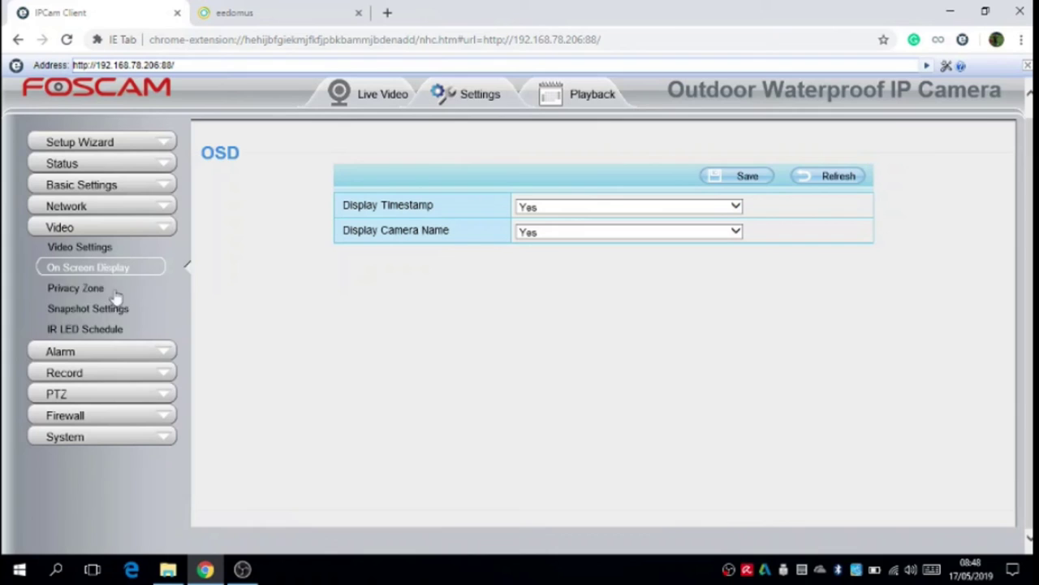
left_click(113, 309)
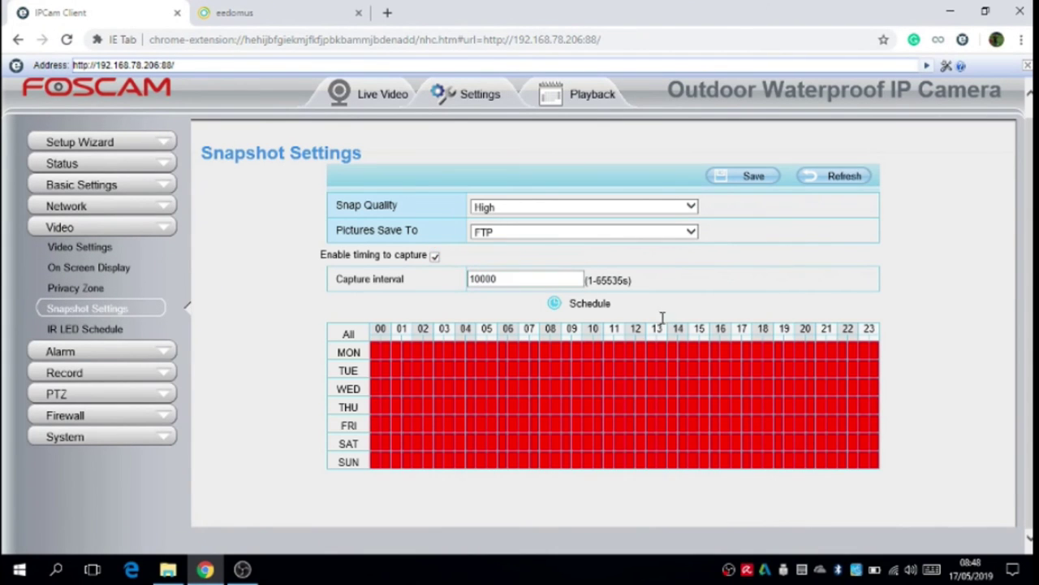
left_click_drag(505, 277, 449, 288)
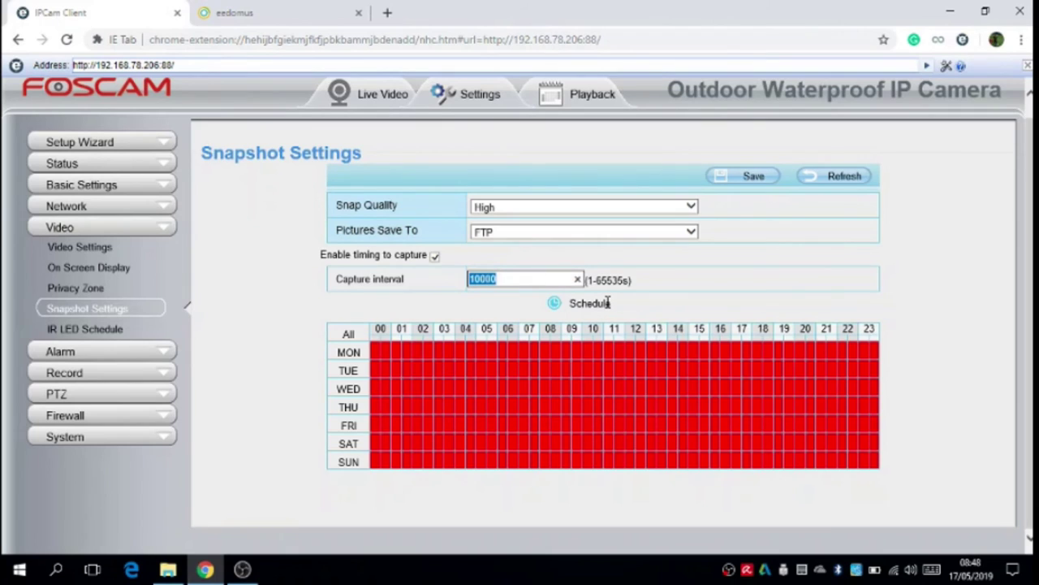
type("10")
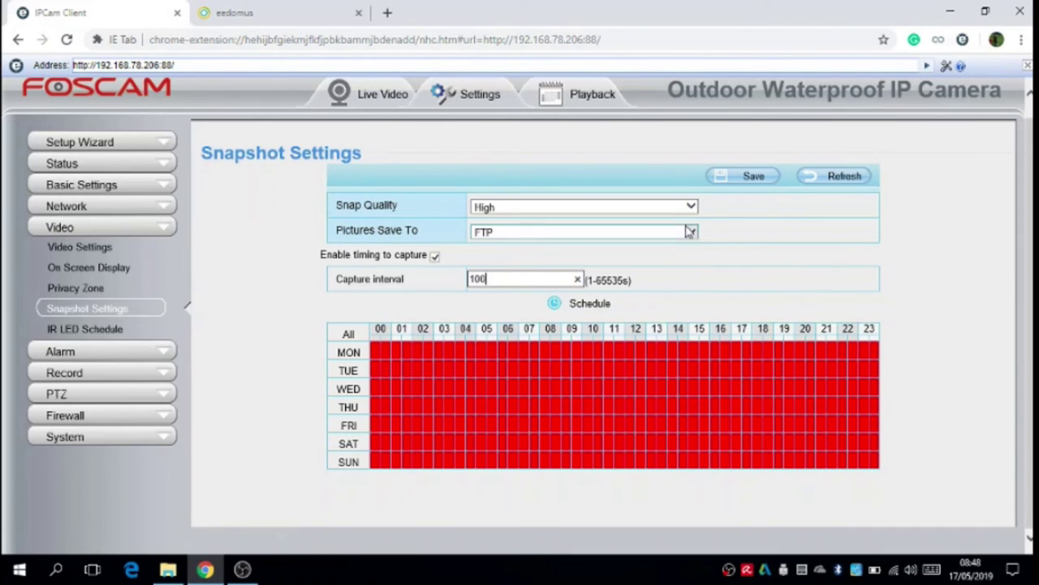
left_click(723, 181)
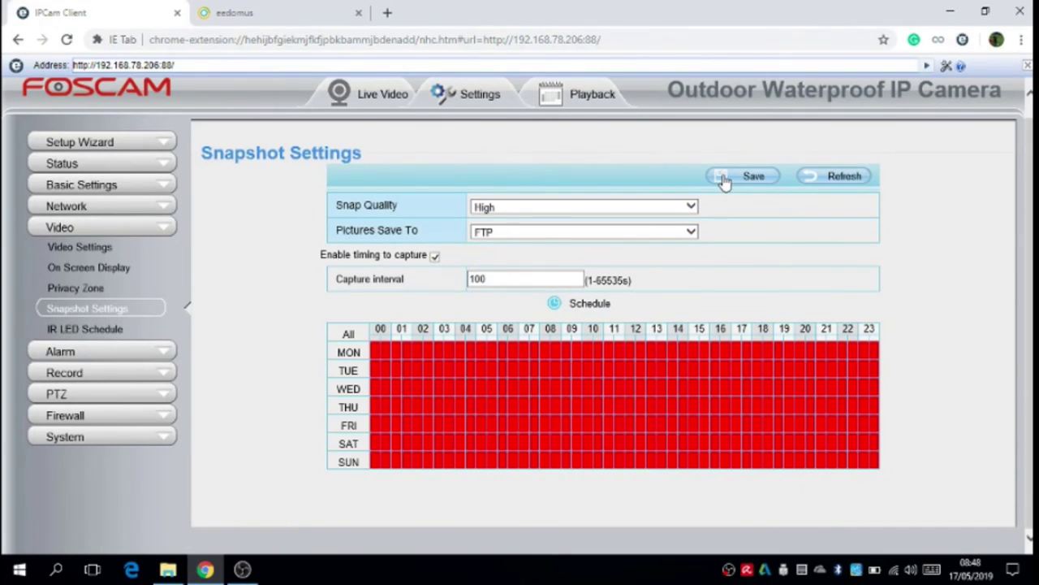
left_click(723, 180)
left_click(213, 21)
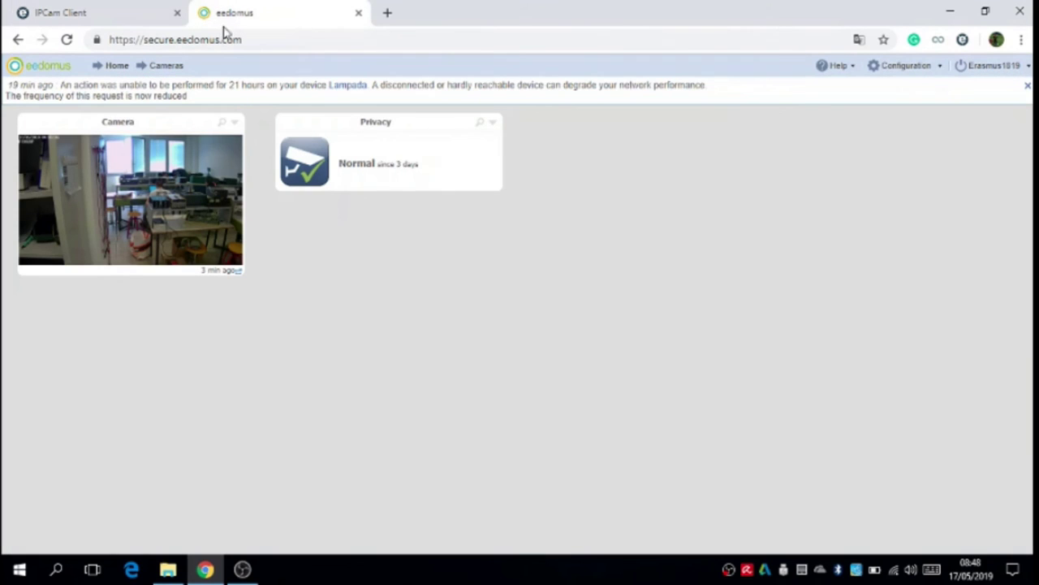
Reload the eedomus Cameras page twice, dismissing the translation offer each time.
left_click(67, 40)
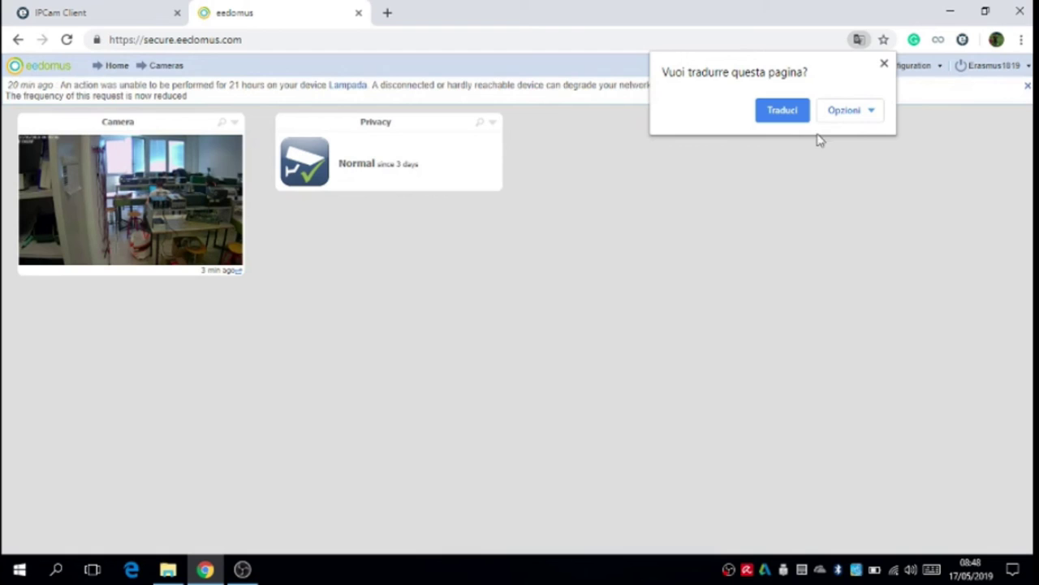
left_click(884, 63)
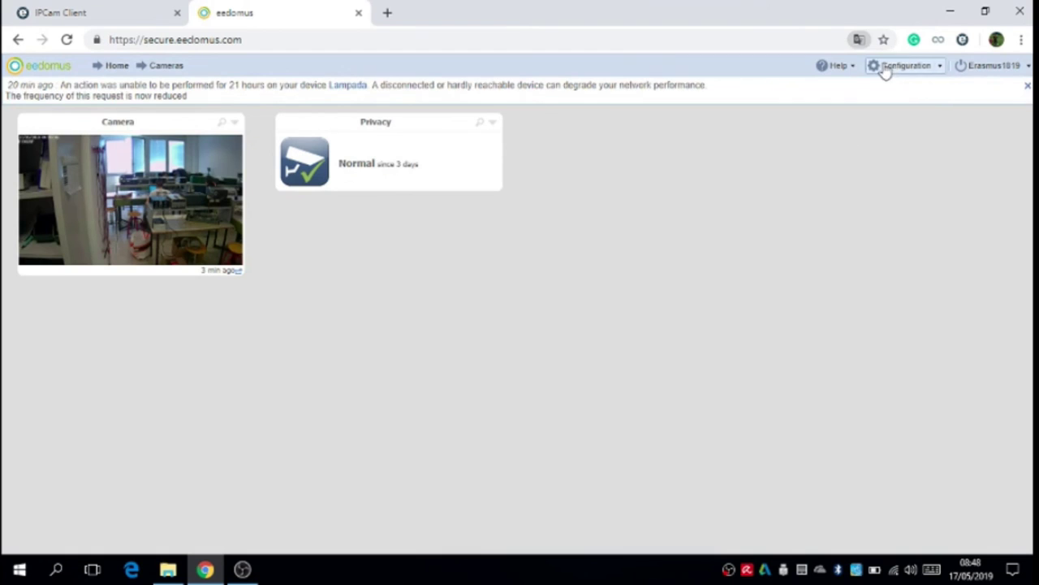
left_click(68, 41)
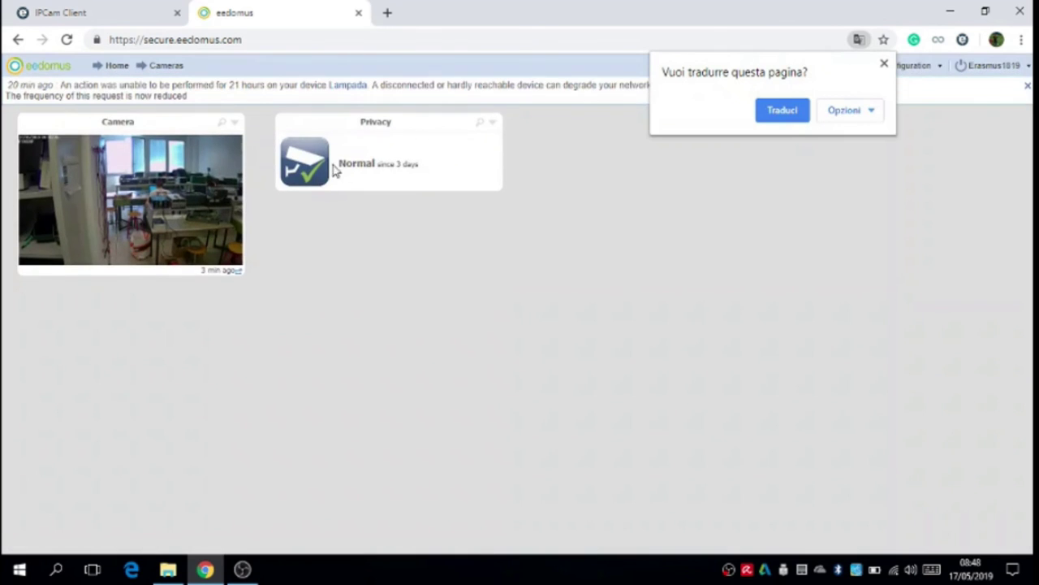
left_click(885, 64)
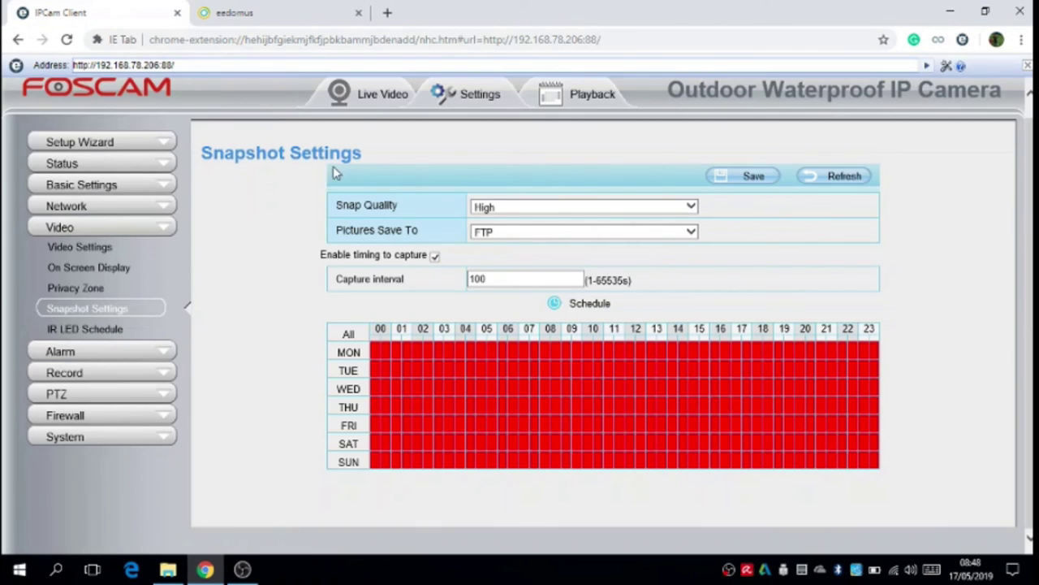
Save a 10-second capture interval in Foscam and check the fresh eedomus camera image.
left_click(497, 272)
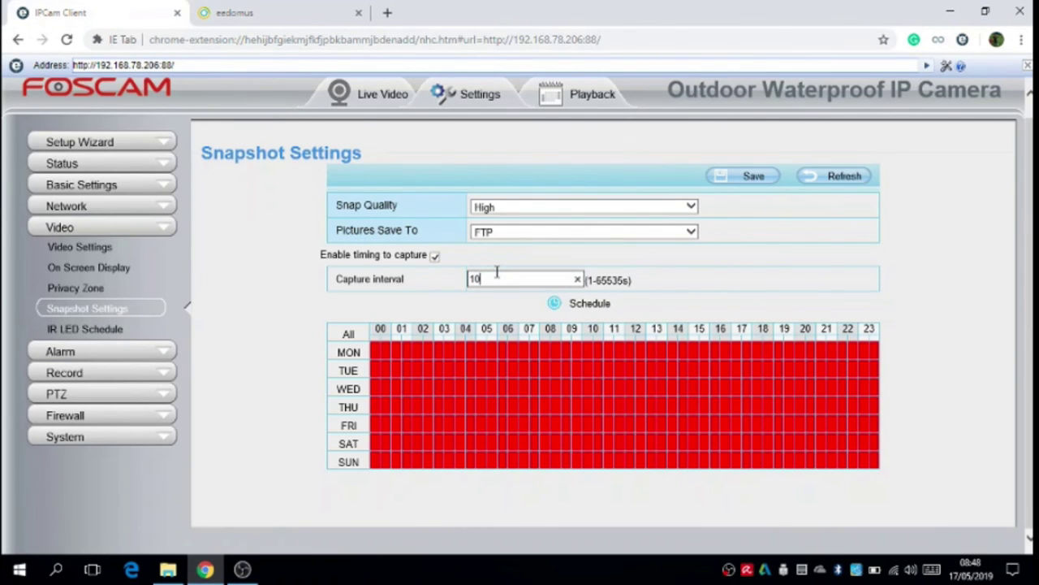
left_click(733, 178)
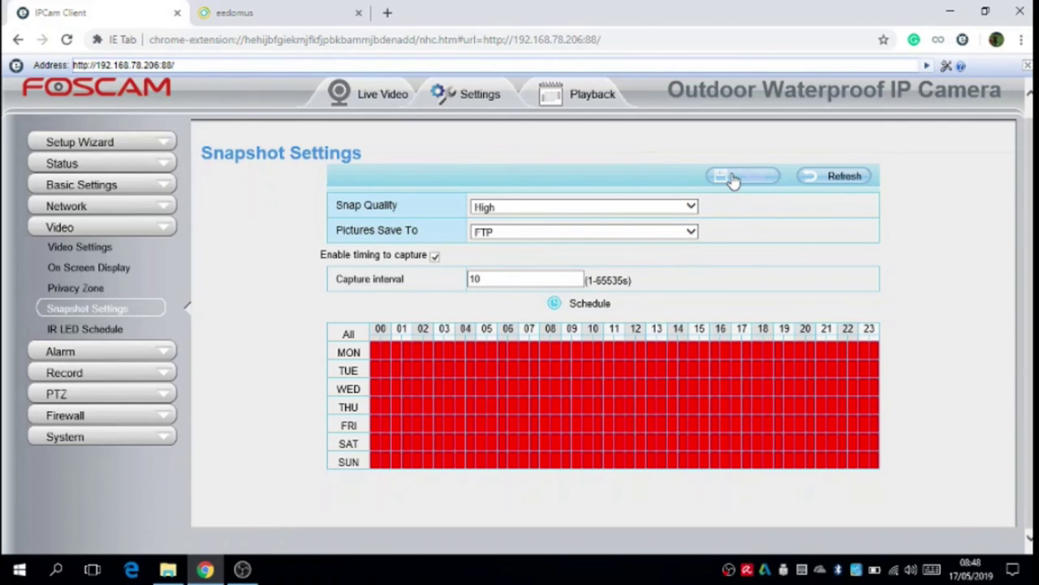
left_click(244, 13)
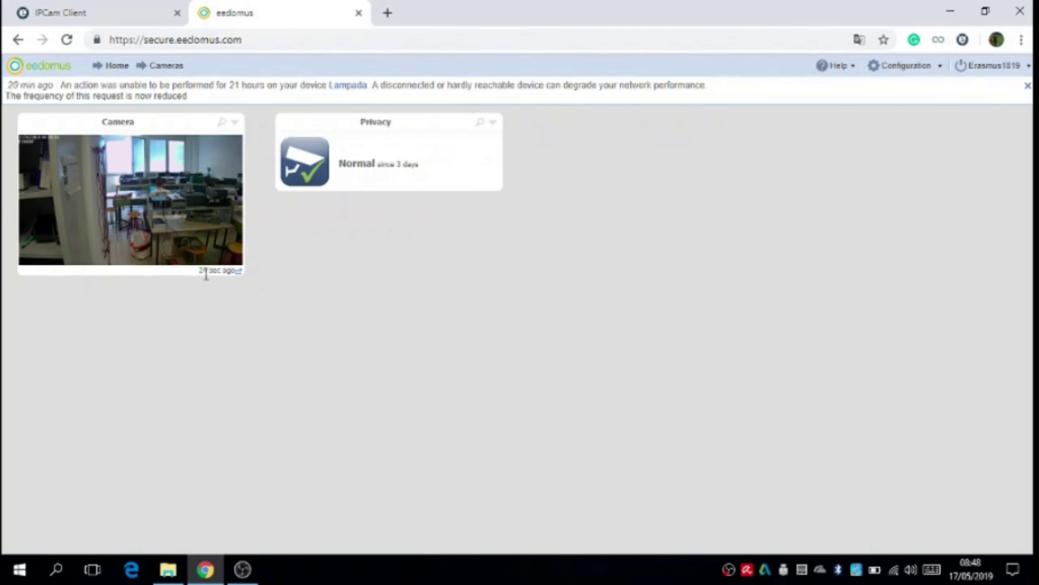
Save the Foscam snapshot settings again, then confirm eedomus shows a snapshot from 25 sec ago.
left_click(130, 19)
left_click(482, 277)
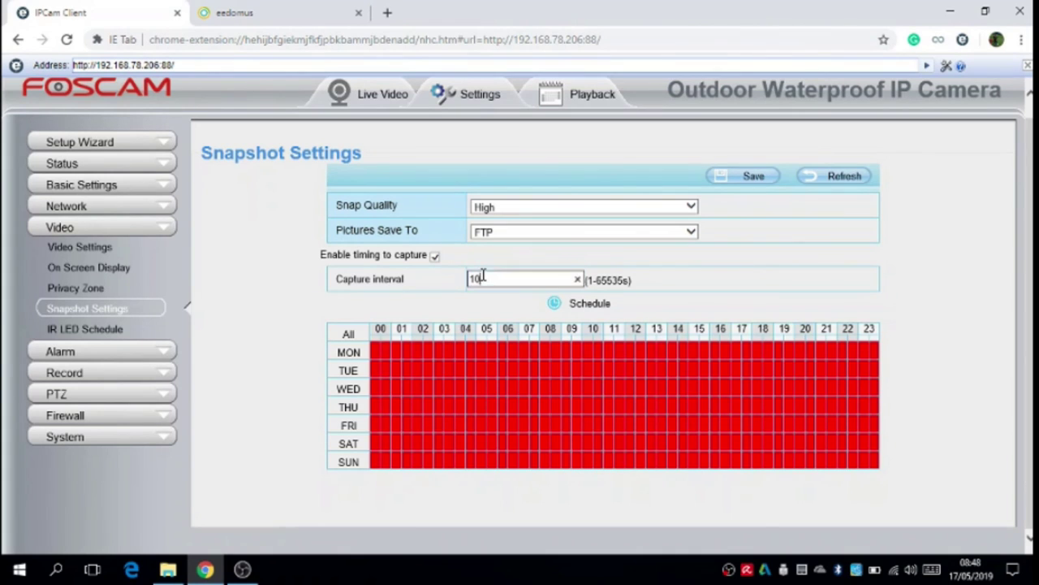
left_click(752, 182)
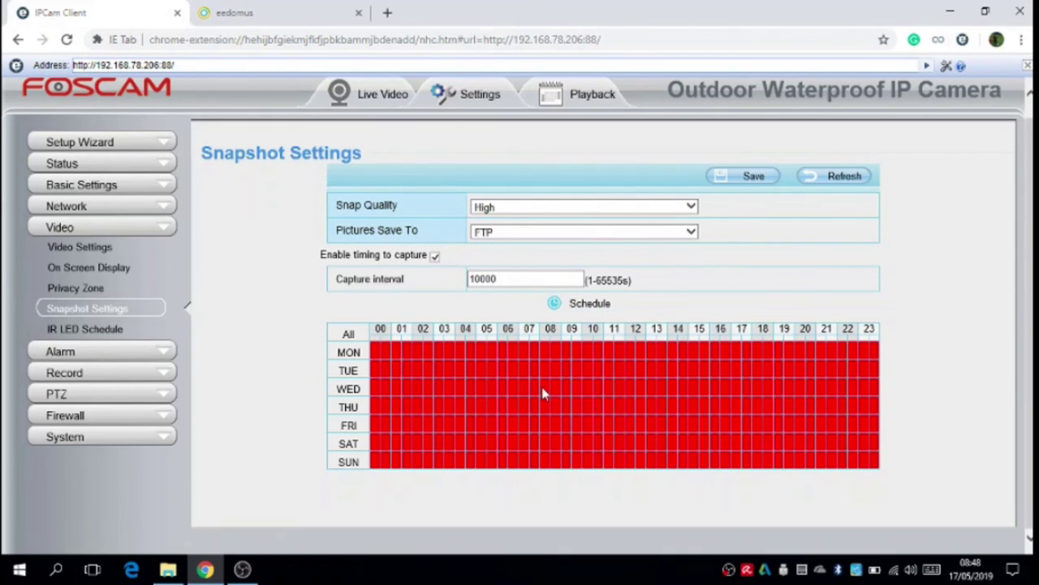
left_click(231, 19)
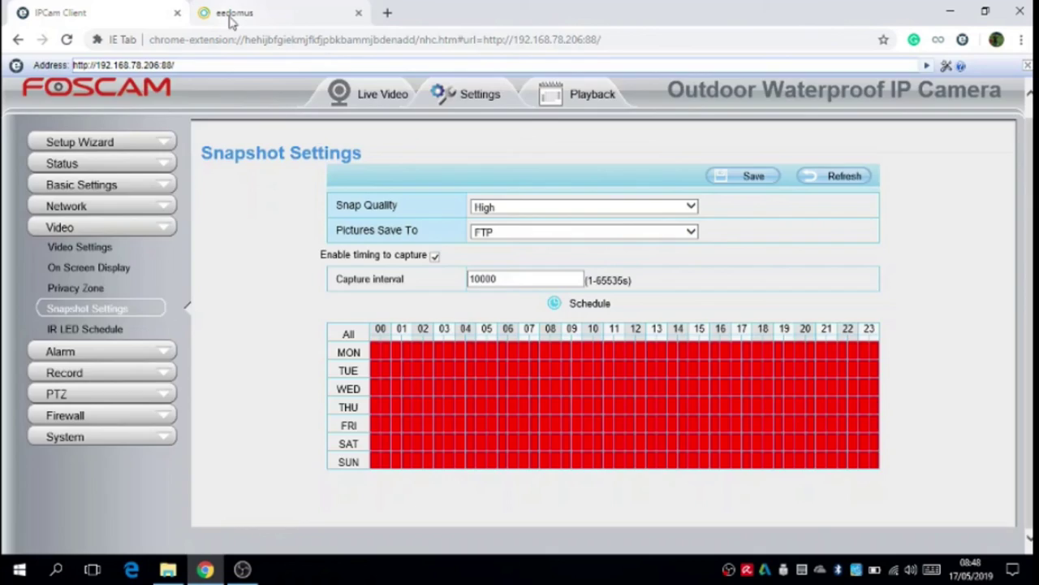